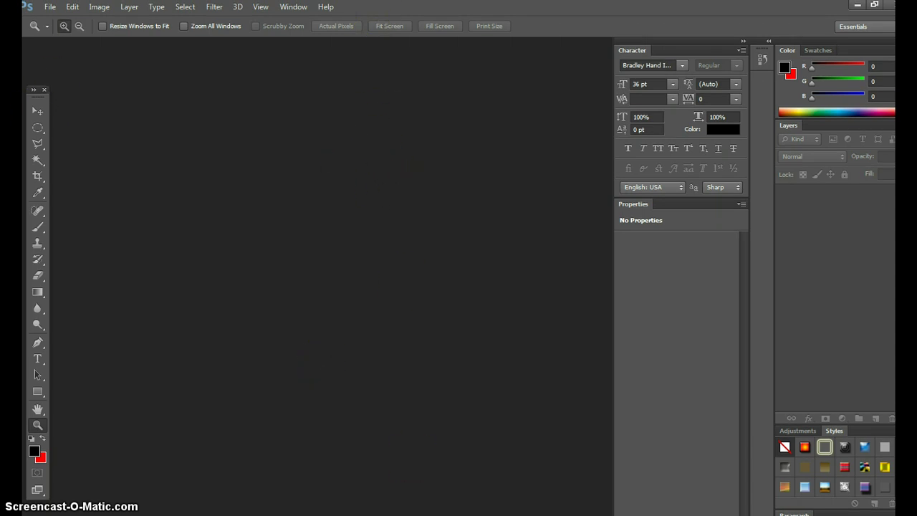
Step: Copy the full-size BMW i8 photo from the motortrend.com page in Internet Explorer
{"action": "key", "text": "alt+Tab"}
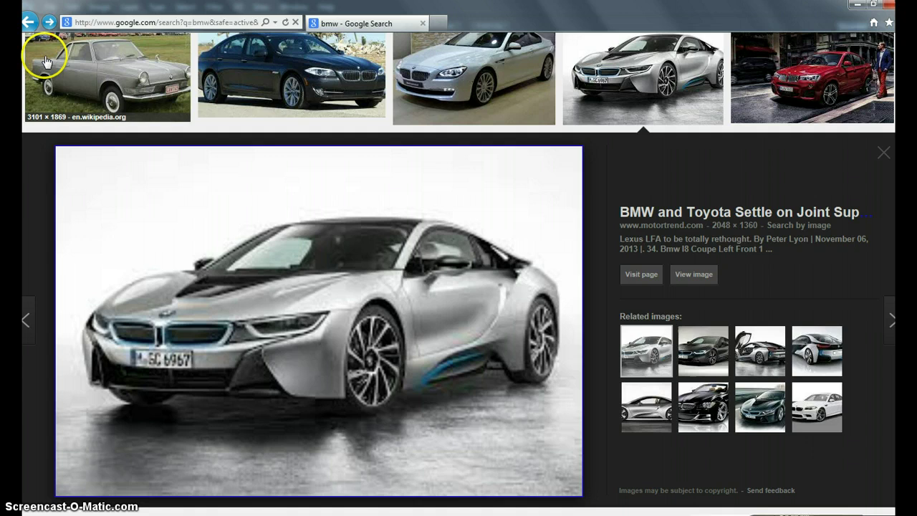
{"action": "left_click", "coordinate": [49, 23]}
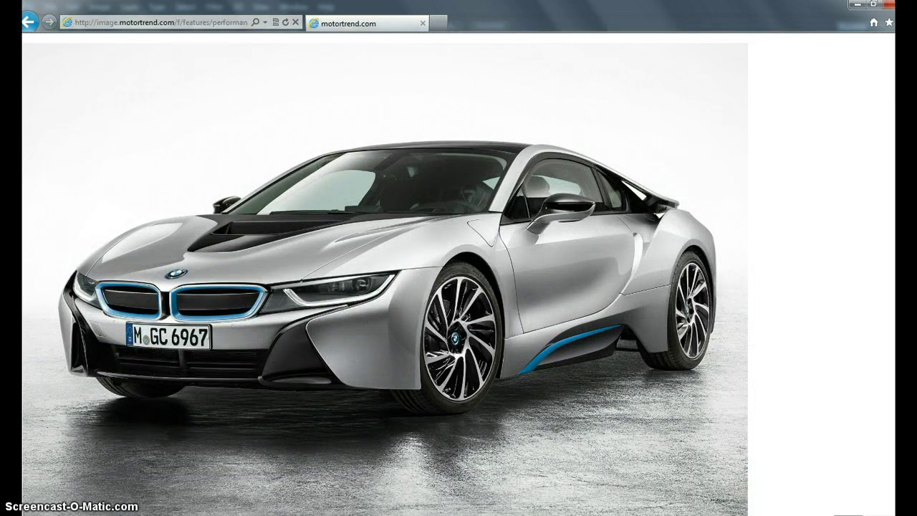
{"action": "key", "text": "ctrl+a"}
{"action": "left_click", "coordinate": [225, 258]}
{"action": "right_click", "coordinate": [227, 258]}
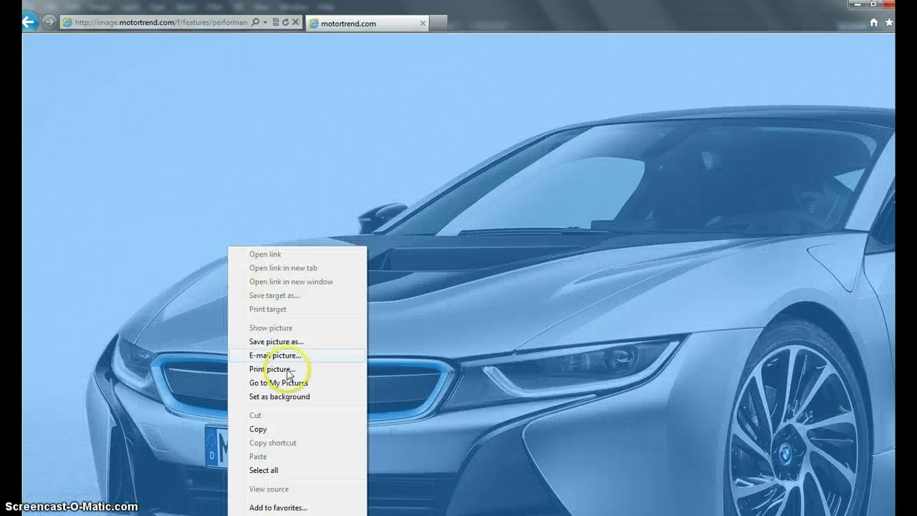
{"action": "left_click", "coordinate": [258, 429]}
{"action": "key", "text": "alt+Tab"}
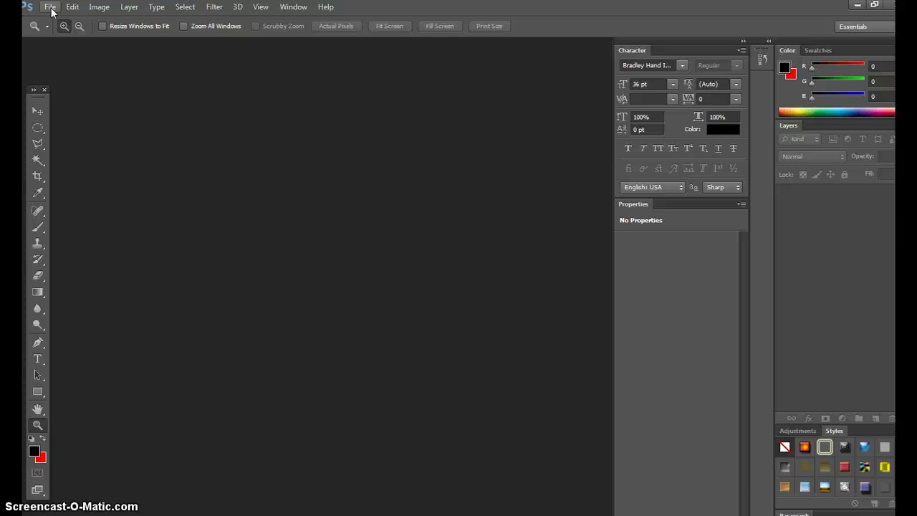
Step: Create a new 1440 × 900 px document in CMYK Color mode
{"action": "left_click", "coordinate": [51, 10]}
{"action": "left_click", "coordinate": [56, 19]}
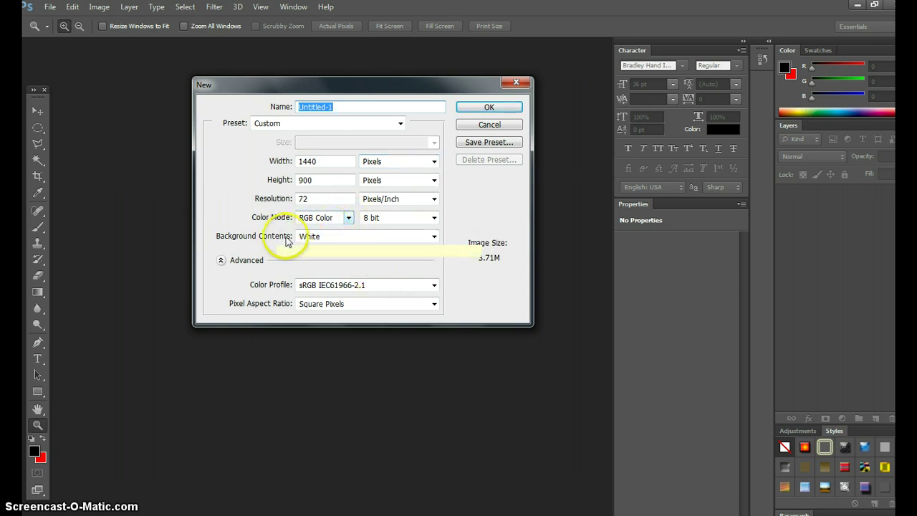
{"action": "left_click", "coordinate": [348, 218]}
{"action": "left_click", "coordinate": [327, 260]}
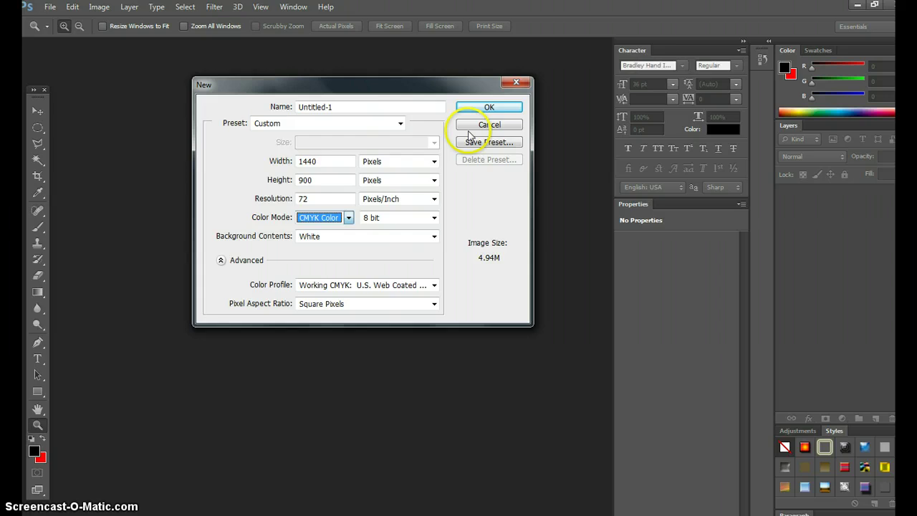
{"action": "left_click", "coordinate": [486, 105]}
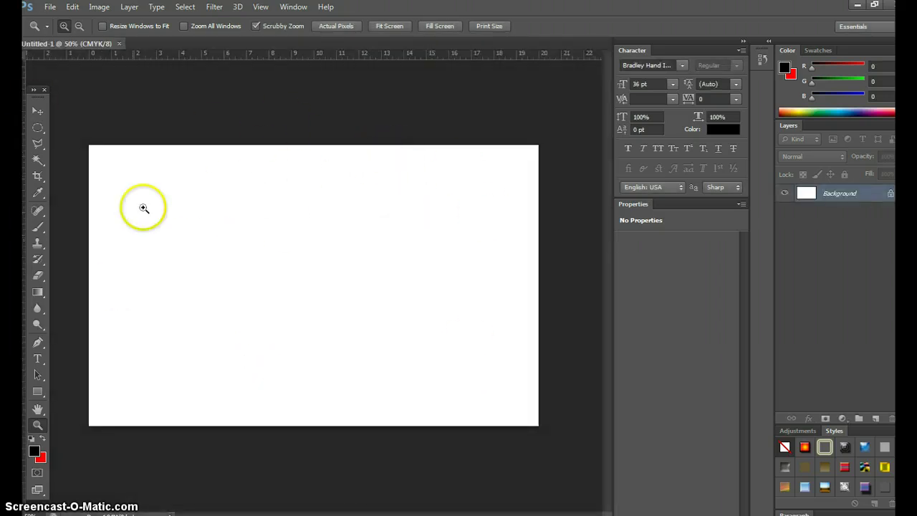
Step: Copy the car image from the browser again and return to Photoshop
{"action": "left_click", "coordinate": [74, 8]}
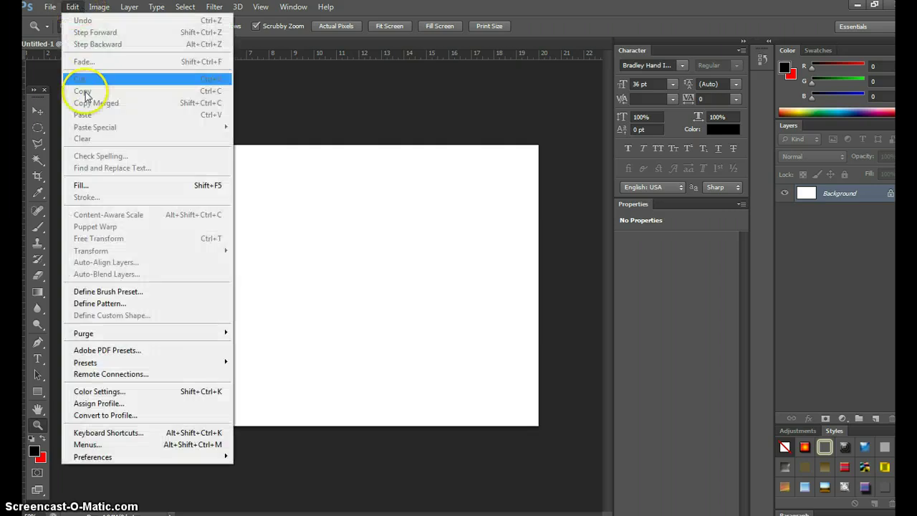
{"action": "left_click", "coordinate": [369, 180]}
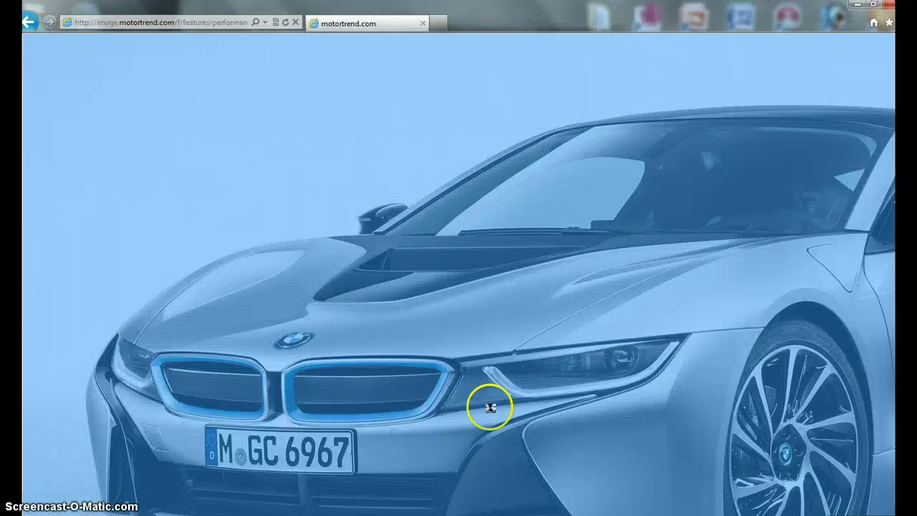
{"action": "right_click", "coordinate": [490, 407]}
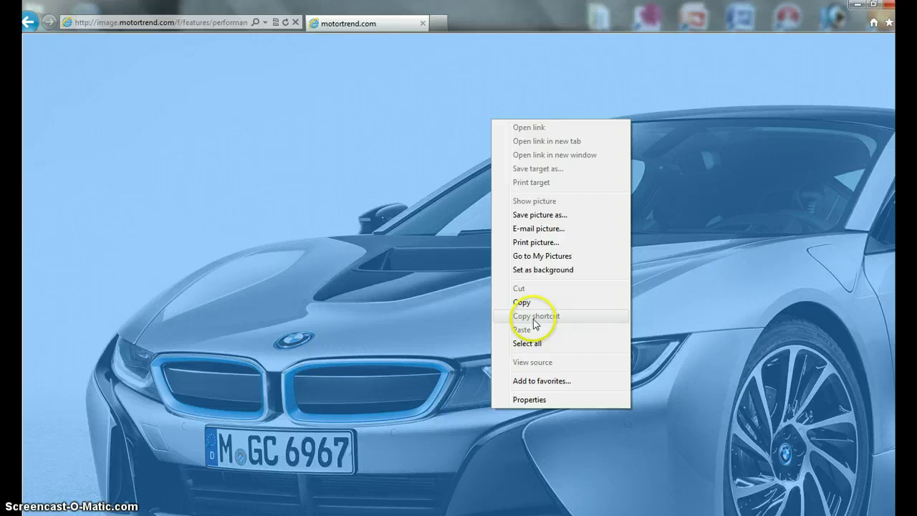
{"action": "left_click", "coordinate": [532, 317]}
{"action": "key", "text": "alt+Tab"}
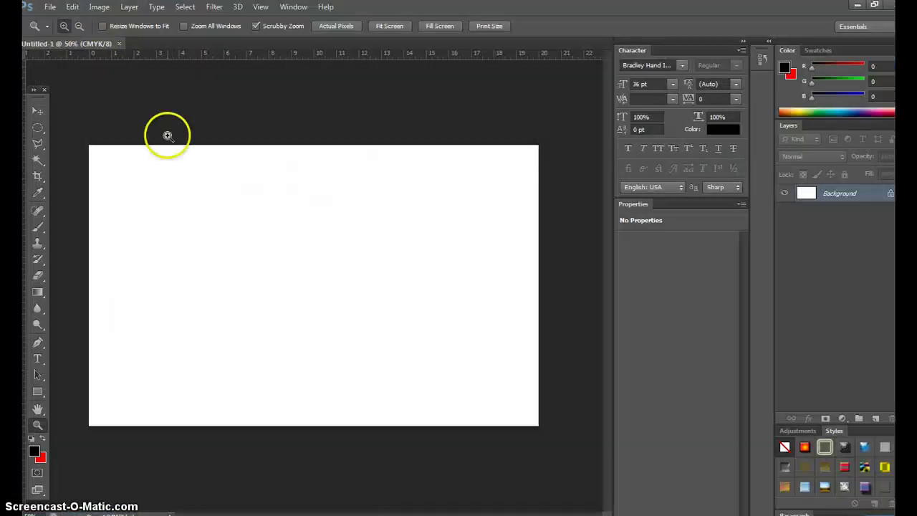
{"action": "left_click", "coordinate": [72, 7]}
{"action": "left_click", "coordinate": [363, 249]}
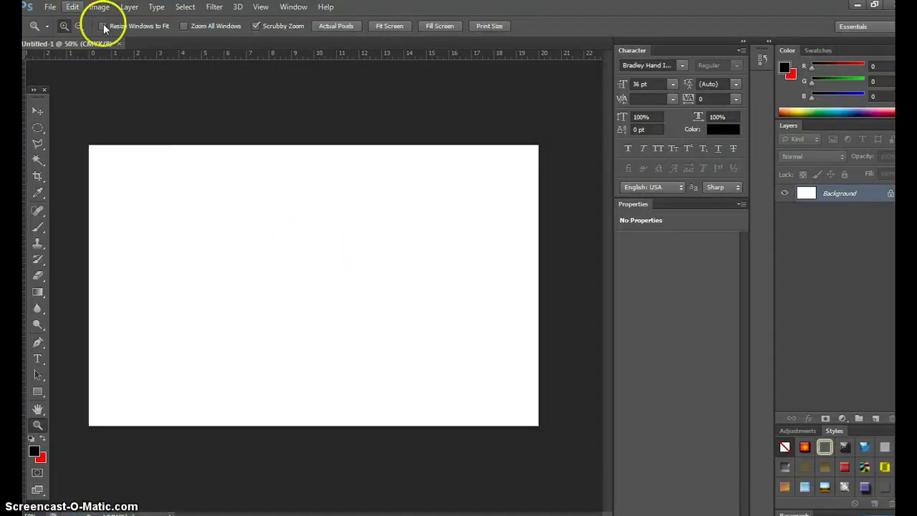
Step: Close Untitled-1, recreate the 1440 × 900 CMYK document, and fit the browser's car image
{"action": "left_click", "coordinate": [122, 43]}
{"action": "left_click", "coordinate": [50, 7]}
{"action": "left_click", "coordinate": [61, 20]}
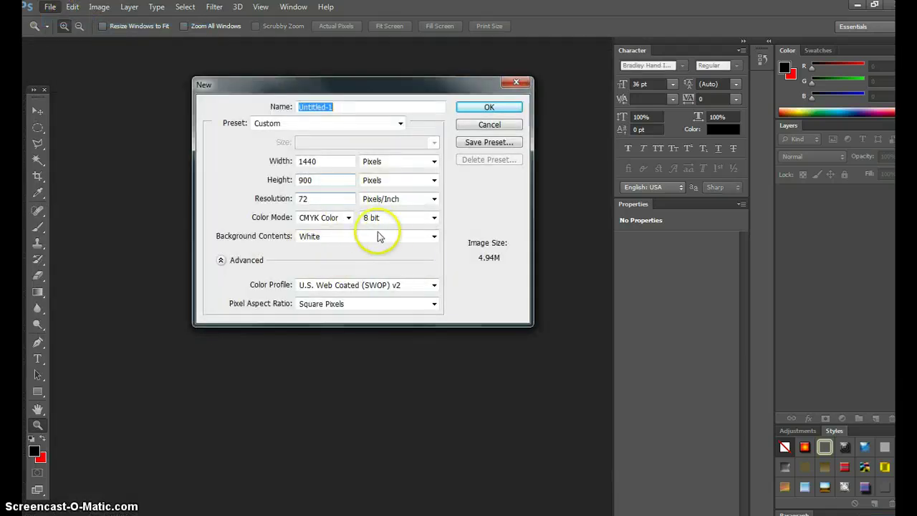
{"action": "left_click", "coordinate": [506, 107]}
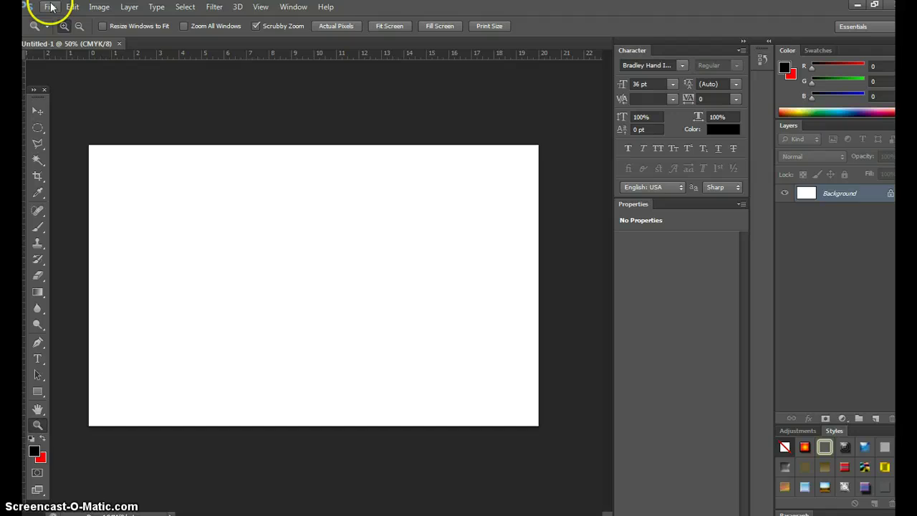
{"action": "left_click", "coordinate": [73, 6]}
{"action": "left_click", "coordinate": [423, 262]}
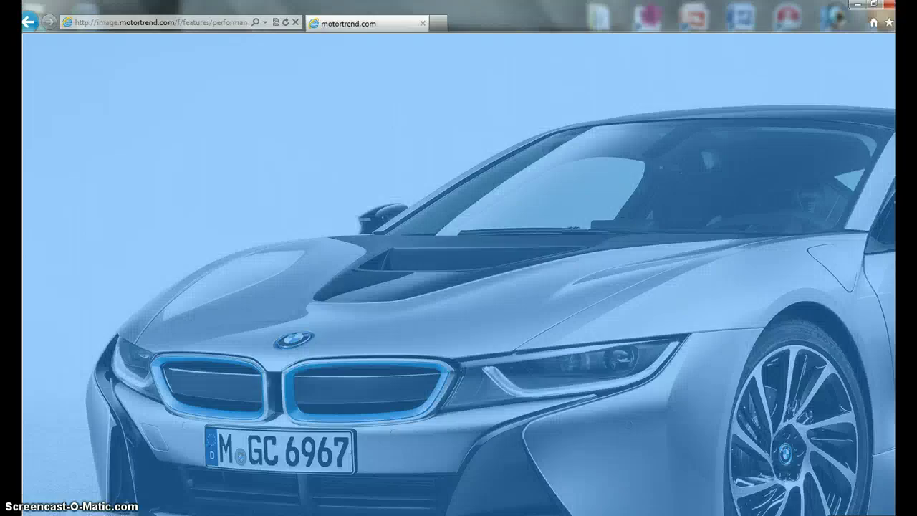
{"action": "left_click", "coordinate": [376, 248]}
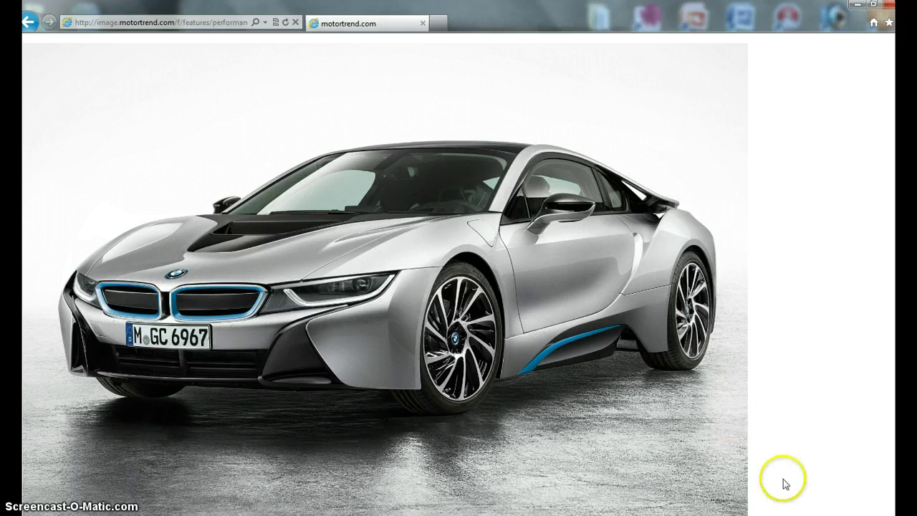
{"action": "key", "text": "alt+Tab"}
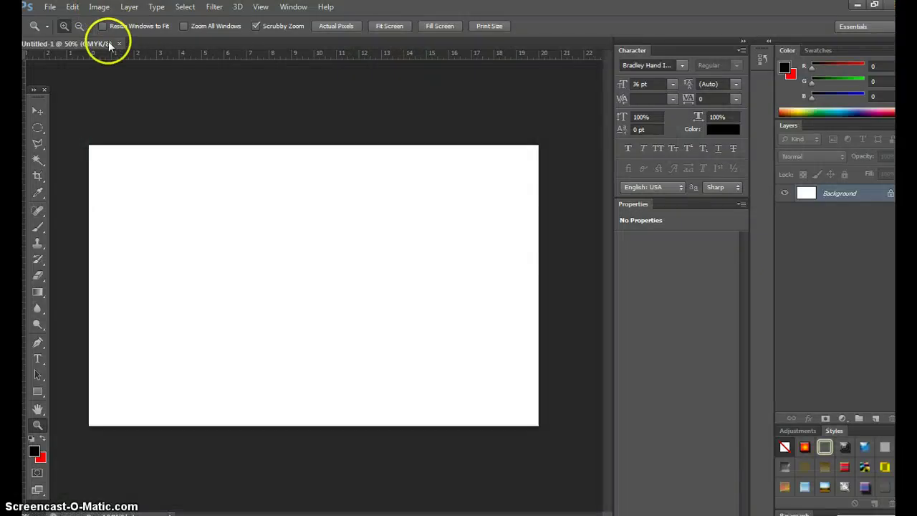
Step: Replace Untitled-1 with a fresh 1440 × 900 CMYK document and paste the BMW screenshot as Layer 1
{"action": "left_click", "coordinate": [119, 44]}
{"action": "left_click", "coordinate": [50, 6]}
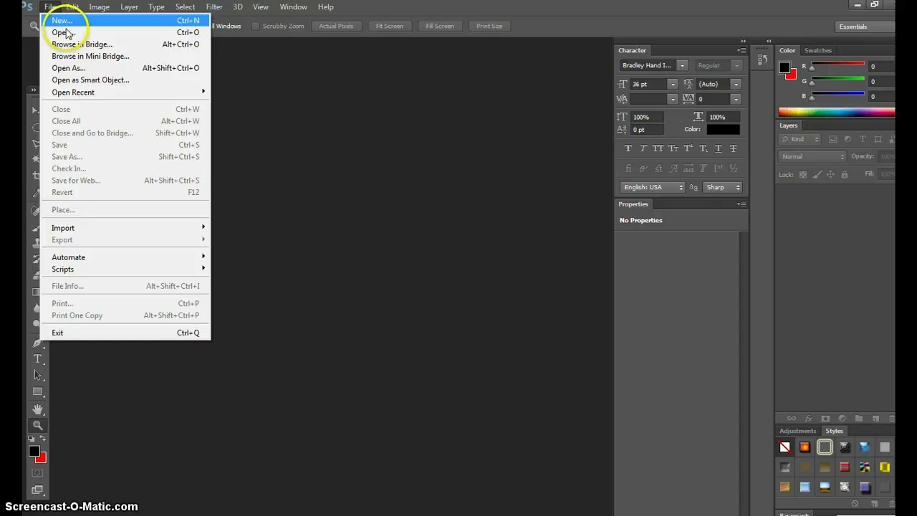
{"action": "left_click", "coordinate": [62, 20]}
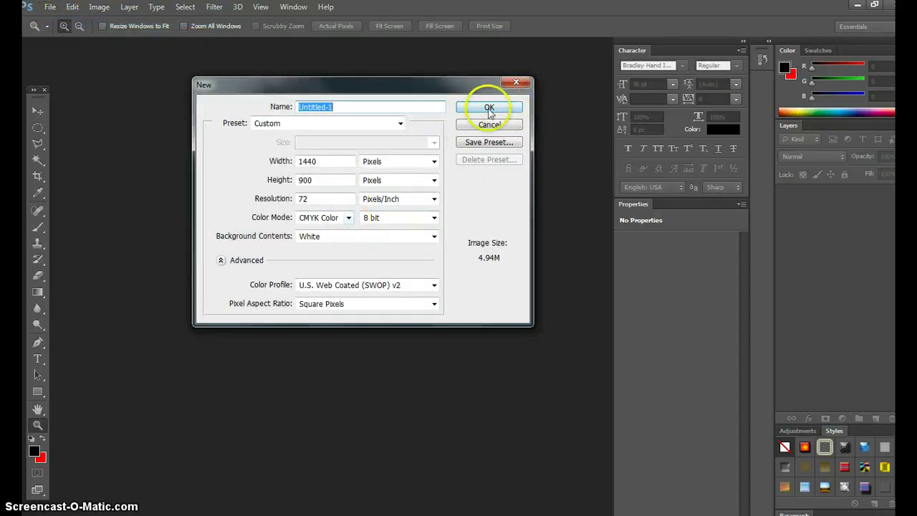
{"action": "left_click", "coordinate": [489, 106]}
{"action": "left_click", "coordinate": [72, 7]}
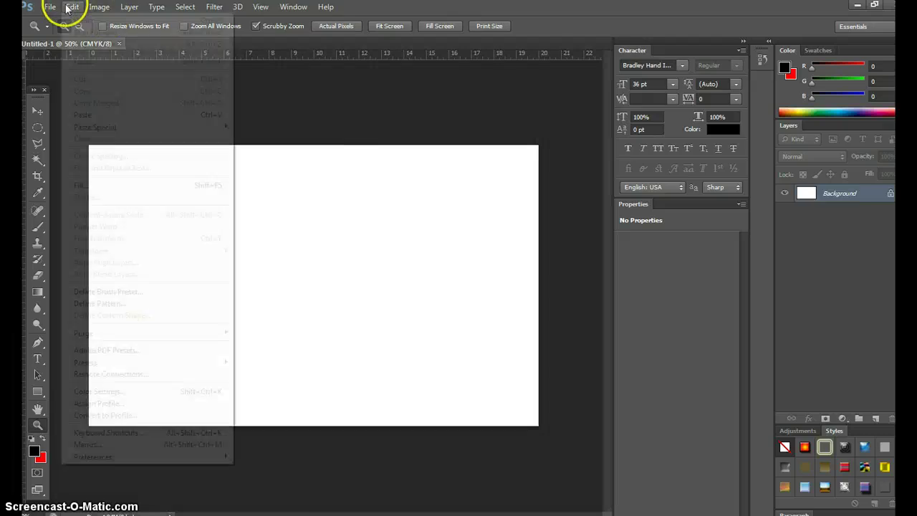
{"action": "left_click", "coordinate": [86, 114]}
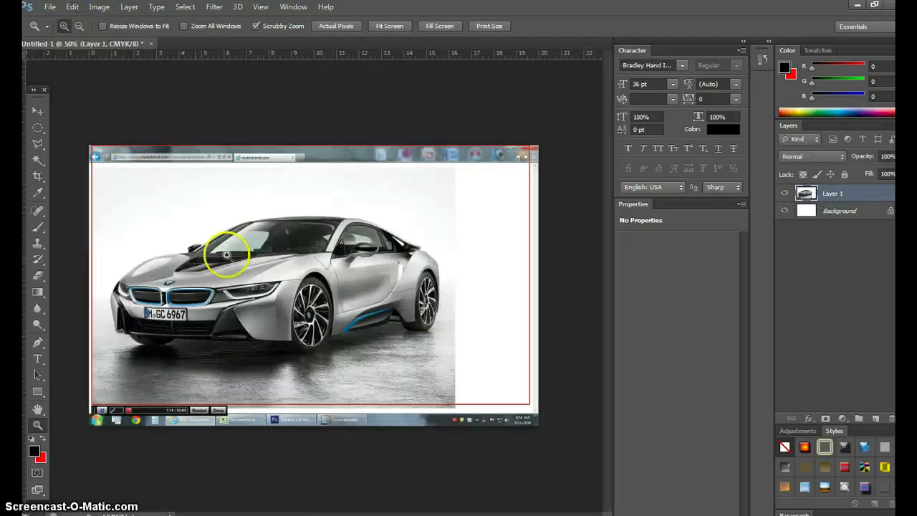
Step: Crop the canvas to the car photo, trimming away the browser bars and taskbar
{"action": "left_click", "coordinate": [37, 176]}
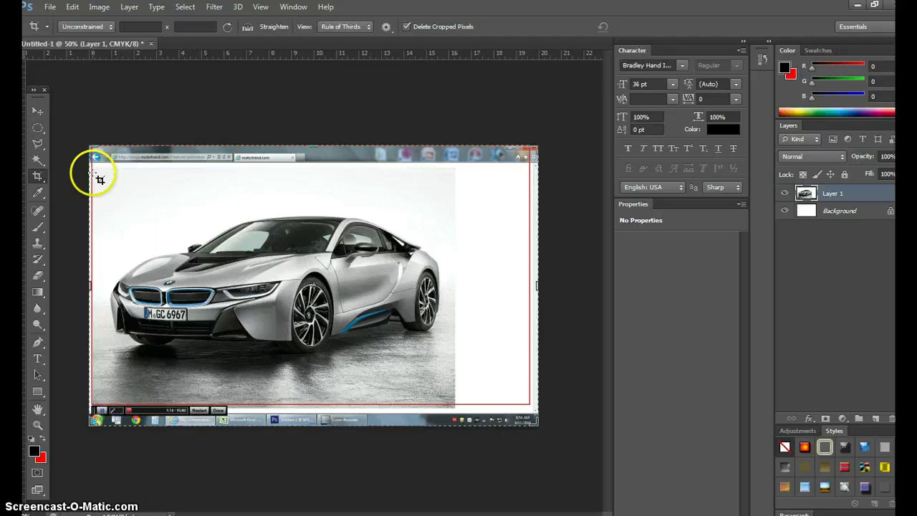
{"action": "left_click_drag", "start_coordinate": [93, 174], "coordinate": [452, 406]}
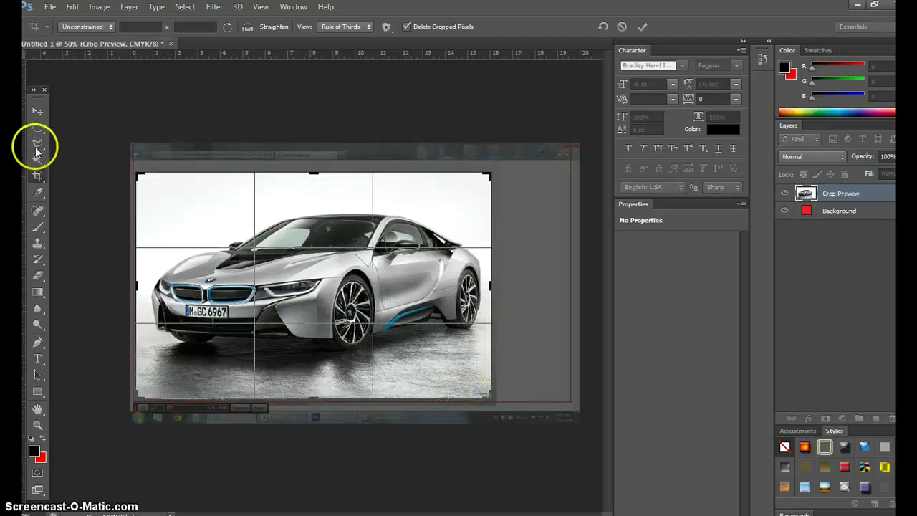
{"action": "left_click", "coordinate": [36, 179]}
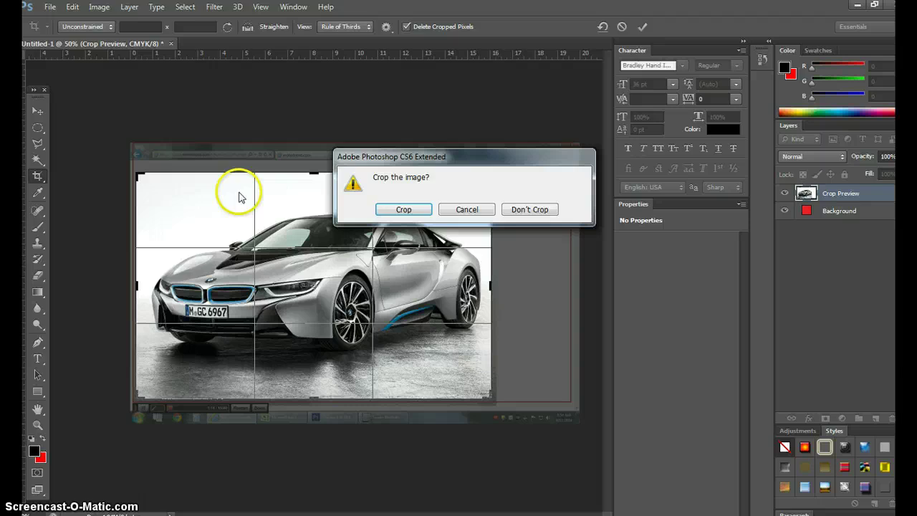
{"action": "left_click", "coordinate": [405, 210]}
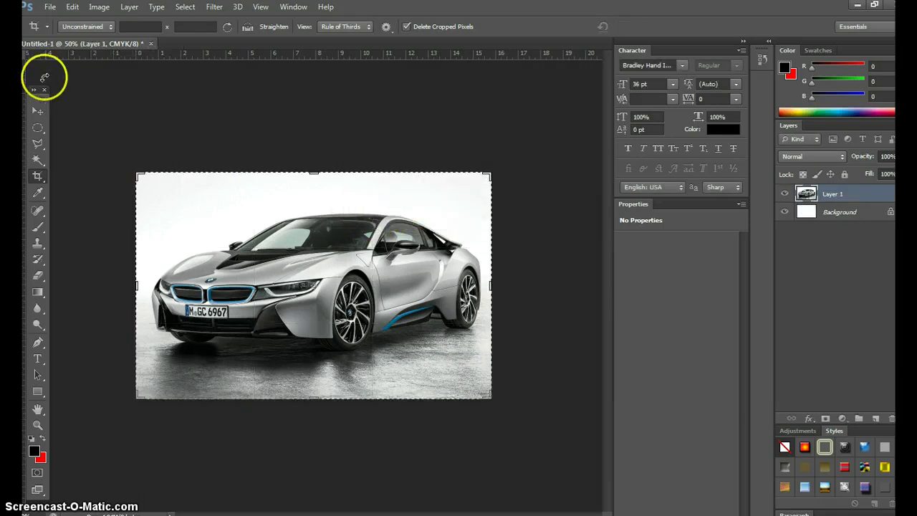
Step: Float the Layers panel, delete Background, rename Layer 1 to 'car', and minimize Photoshop
{"action": "left_click", "coordinate": [39, 113]}
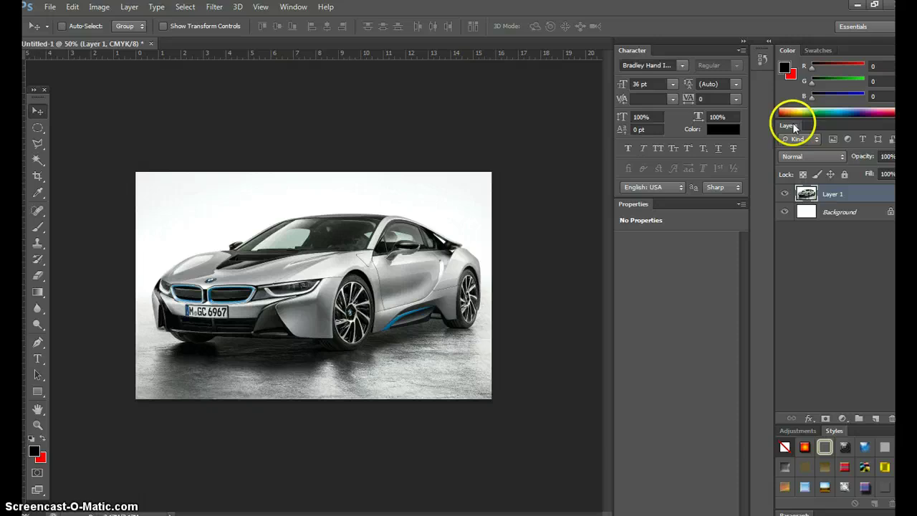
{"action": "left_click_drag", "start_coordinate": [793, 126], "coordinate": [579, 127]}
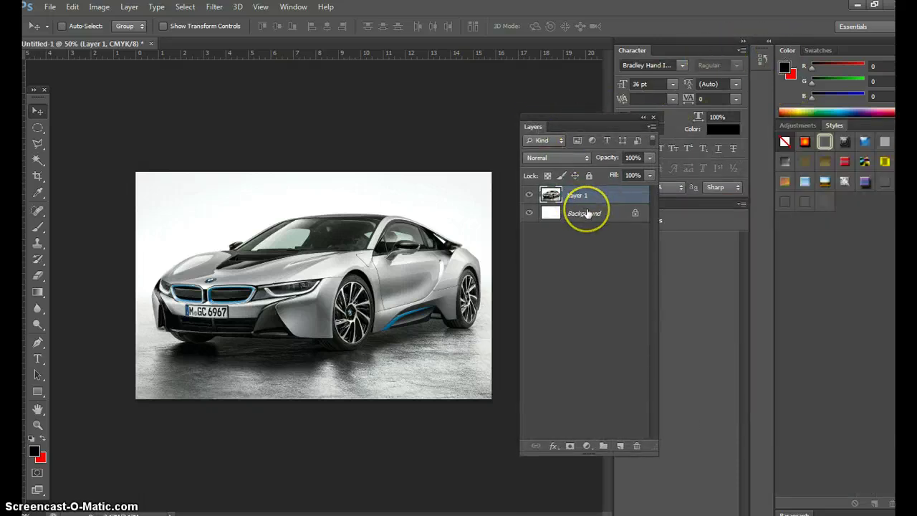
{"action": "left_click_drag", "start_coordinate": [586, 212], "coordinate": [635, 445]}
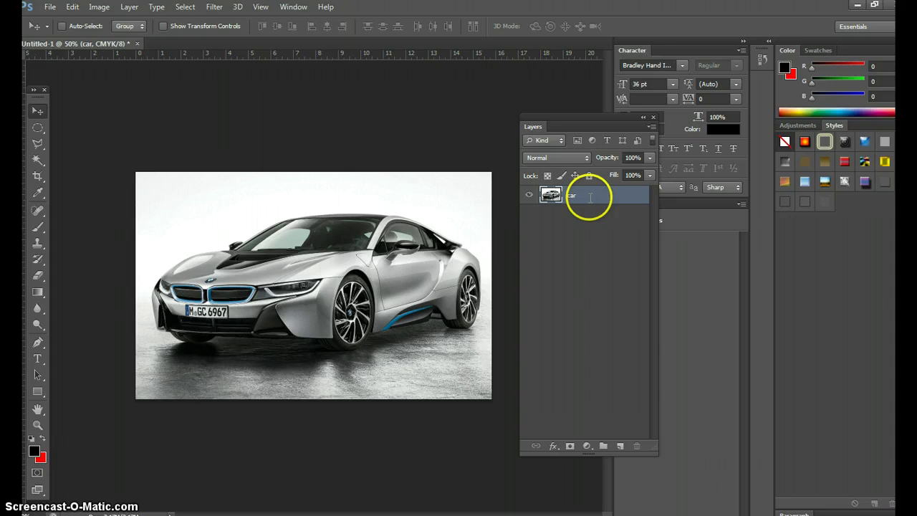
{"action": "left_click", "coordinate": [709, 152]}
{"action": "left_click", "coordinate": [861, 7]}
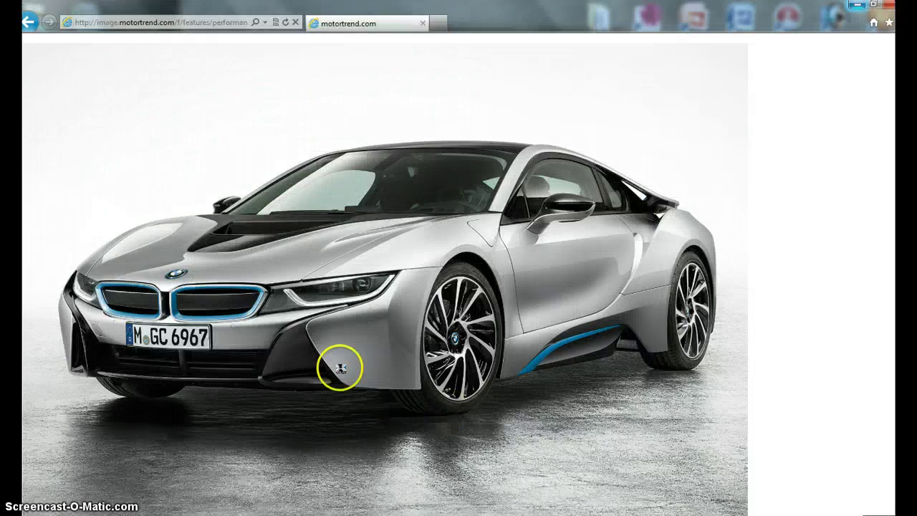
Step: Replace the 'bmw' image search with 'dub spinners' and run it
{"action": "left_click", "coordinate": [29, 21]}
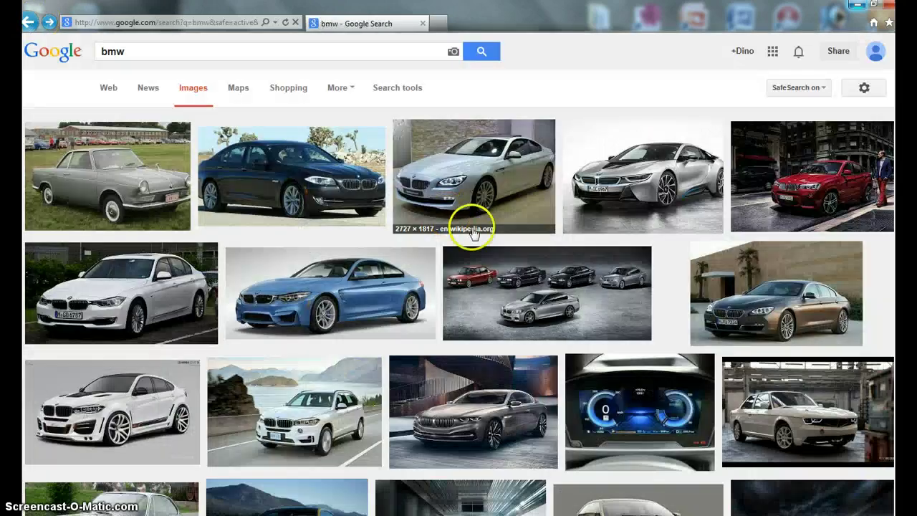
{"action": "scroll", "coordinate": [174, 96], "scroll_direction": "up", "scroll_amount": 1}
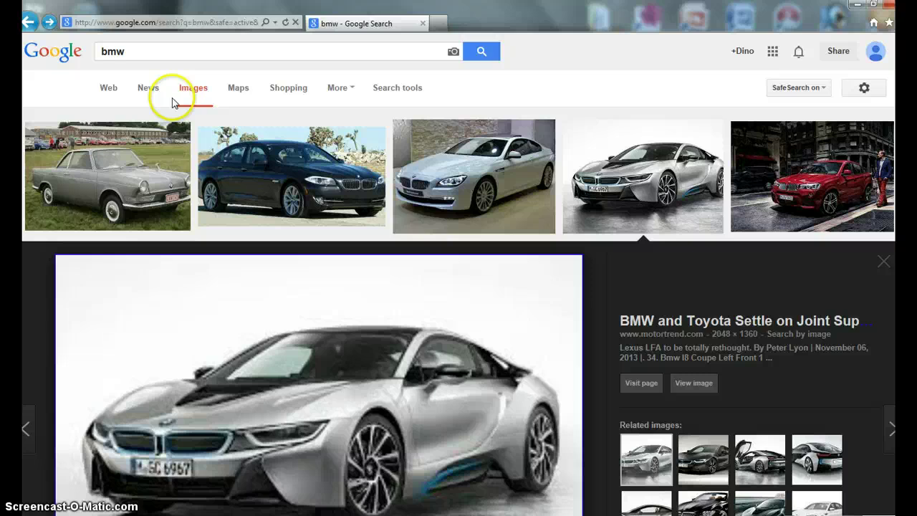
{"action": "left_click", "coordinate": [129, 48]}
{"action": "double_click", "coordinate": [129, 49]}
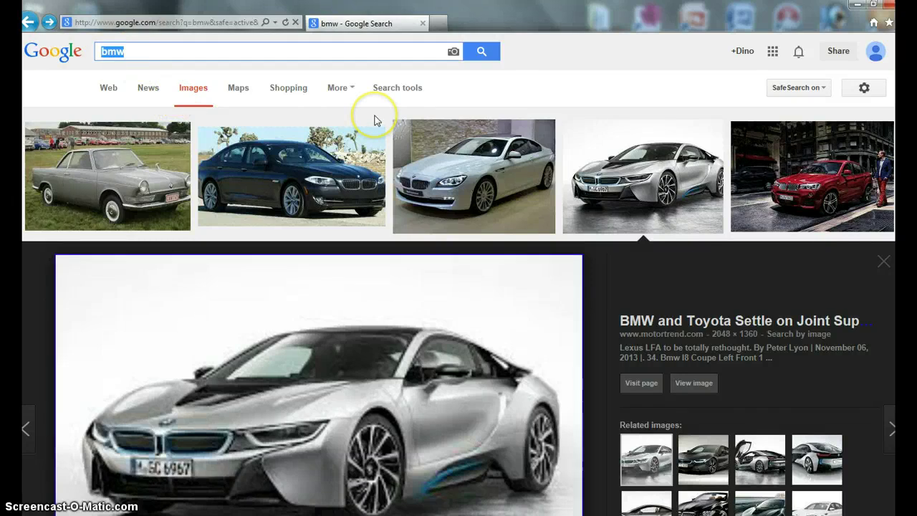
{"action": "type", "text": "dub "}
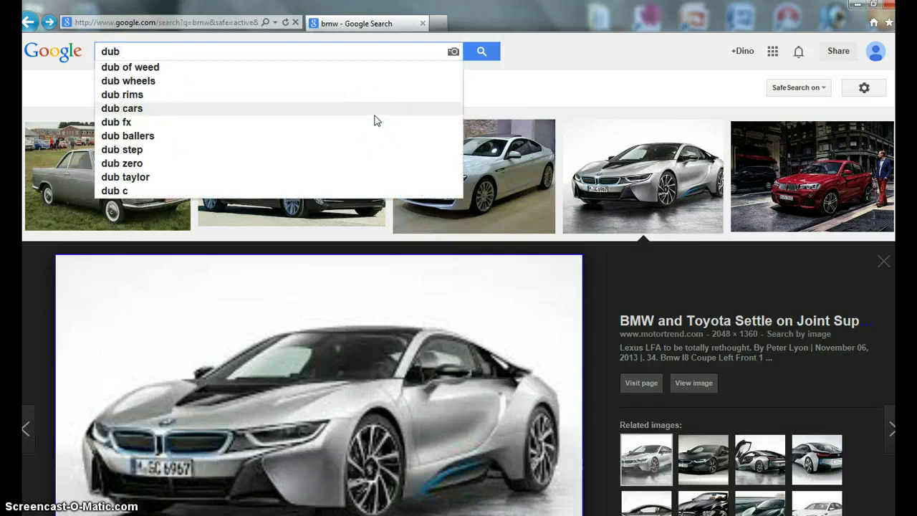
{"action": "type", "text": "spinners"}
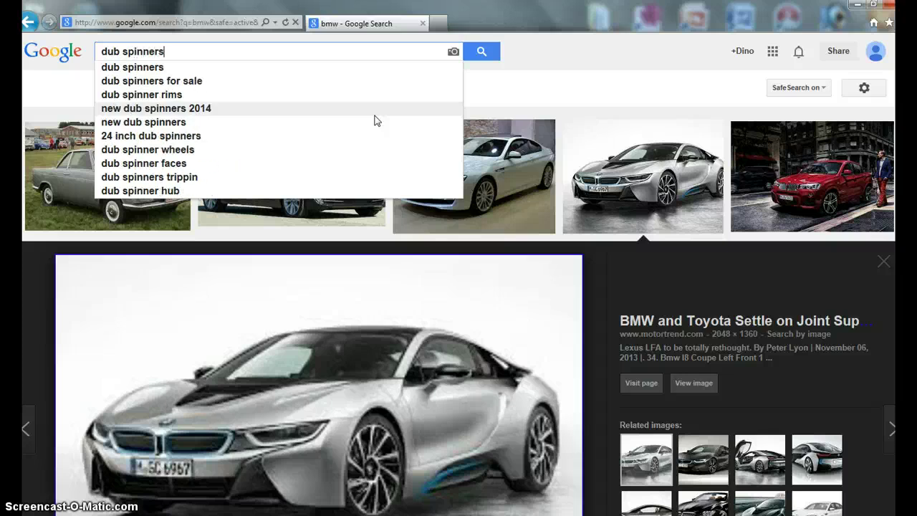
{"action": "key", "text": "Return"}
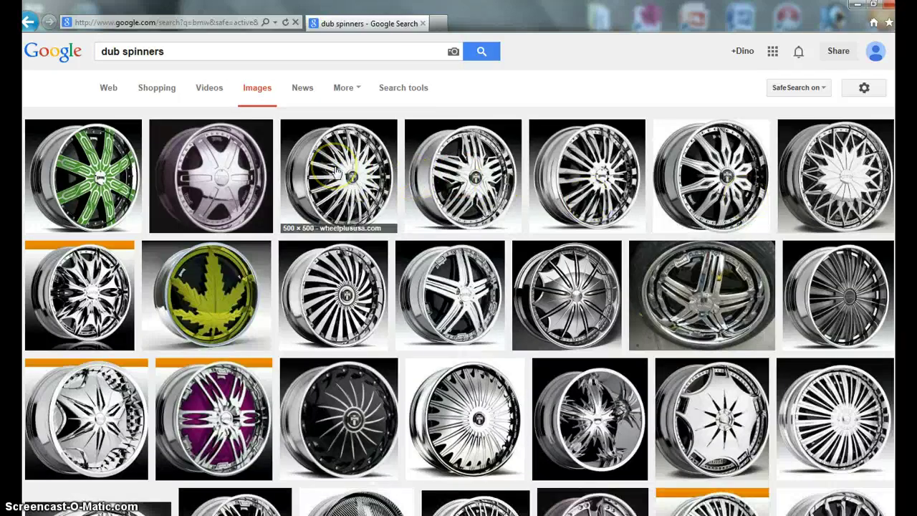
Step: Open the chrome spinner wheel result from wheelplusus.com at full size
{"action": "scroll", "coordinate": [767, 303], "scroll_direction": "down", "scroll_amount": 2}
{"action": "scroll", "coordinate": [776, 303], "scroll_direction": "up", "scroll_amount": 2}
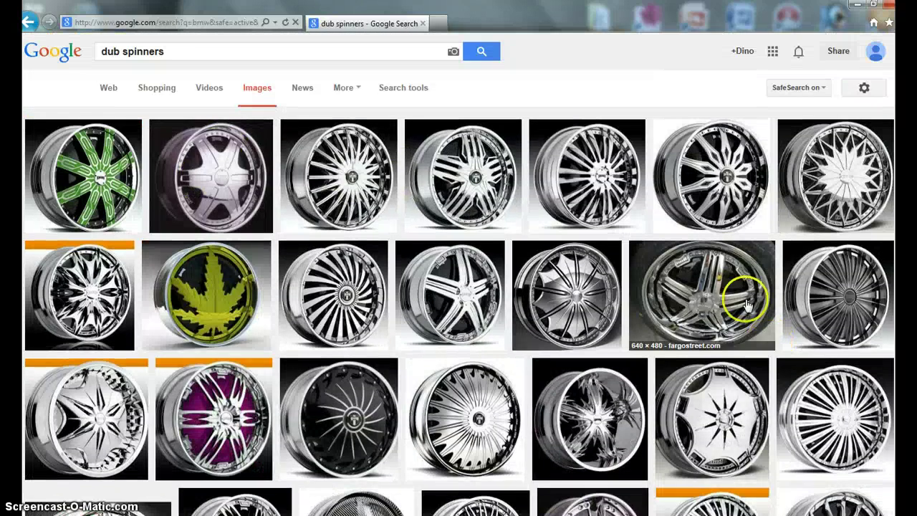
{"action": "left_click", "coordinate": [327, 165]}
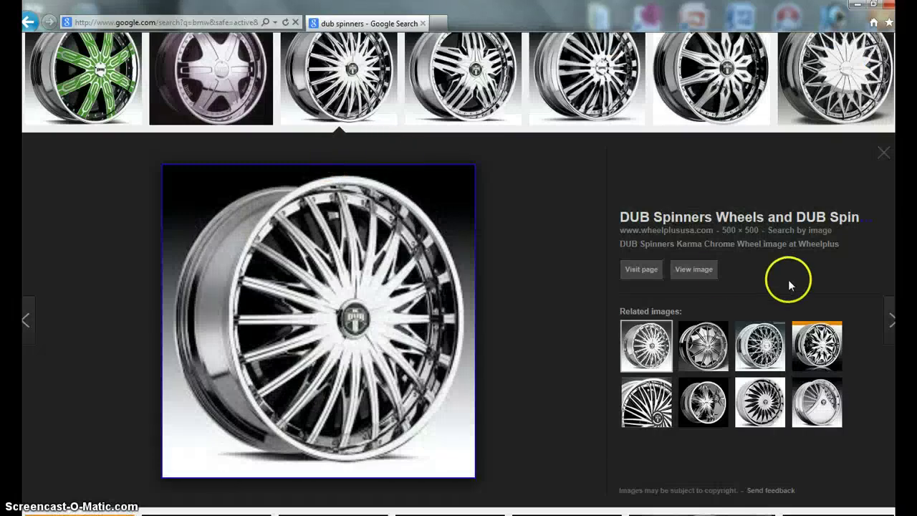
{"action": "left_click", "coordinate": [693, 270]}
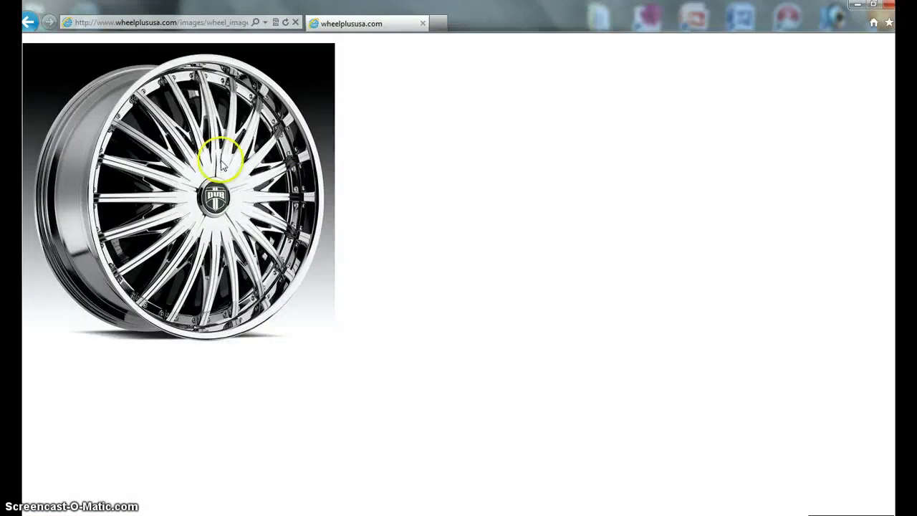
Step: Paste the spinner wheel screenshot as a new layer and zoom in to 100%
{"action": "key", "text": "alt+Tab"}
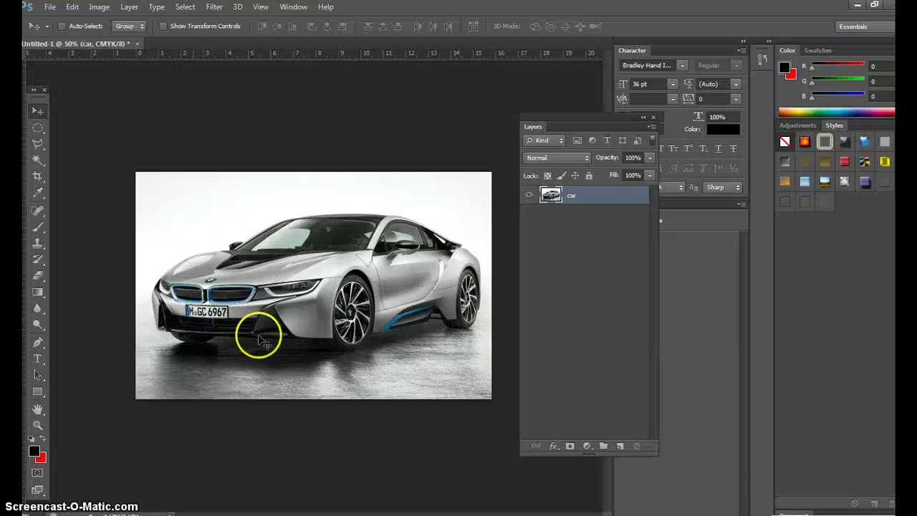
{"action": "left_click", "coordinate": [72, 7]}
{"action": "left_click", "coordinate": [81, 115]}
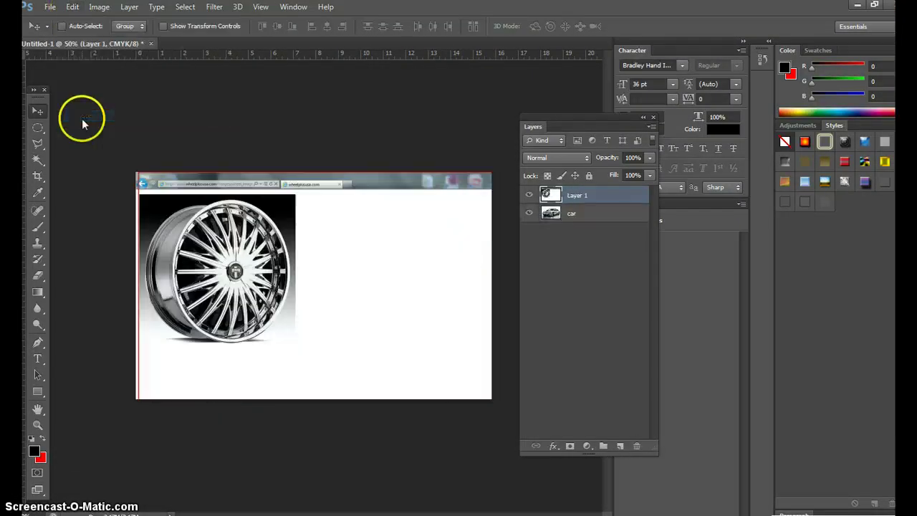
{"action": "left_click", "coordinate": [38, 427]}
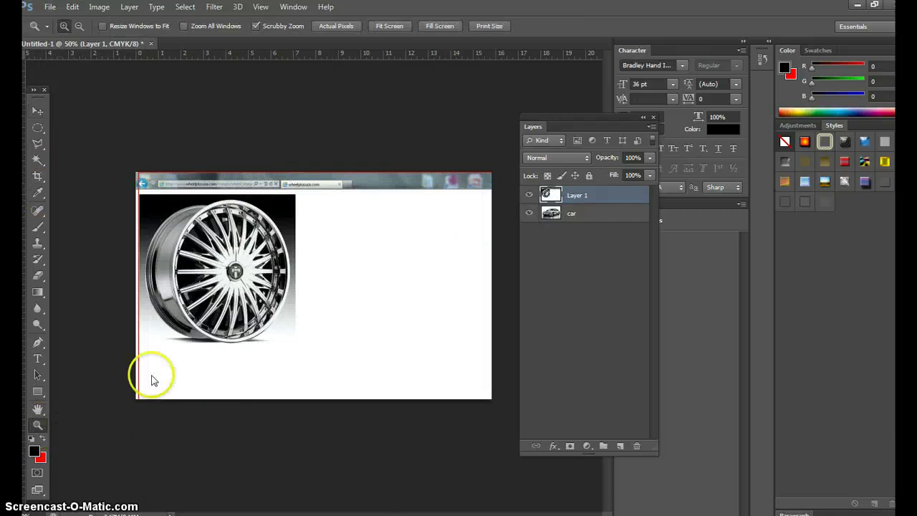
{"action": "left_click", "coordinate": [255, 265]}
{"action": "left_click", "coordinate": [215, 263]}
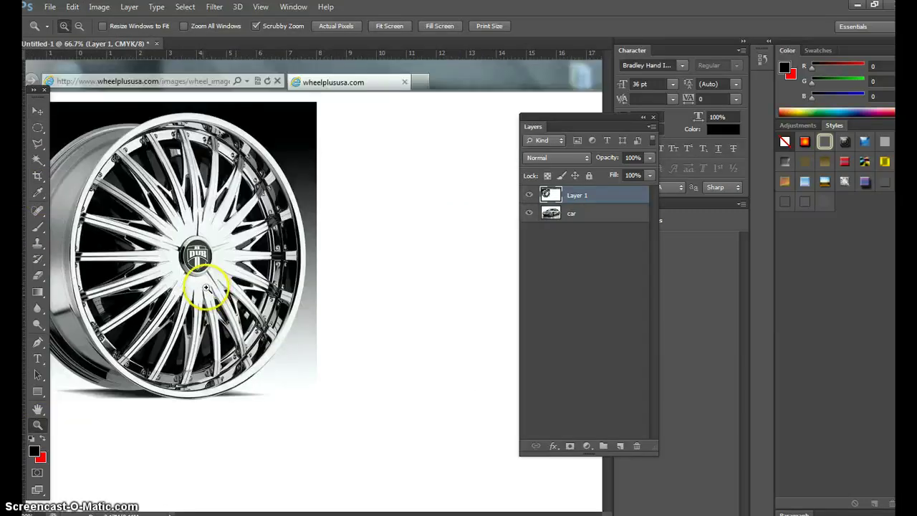
{"action": "scroll", "coordinate": [189, 334], "scroll_direction": "up", "scroll_amount": 1}
{"action": "scroll", "coordinate": [188, 334], "scroll_direction": "left", "scroll_amount": 4}
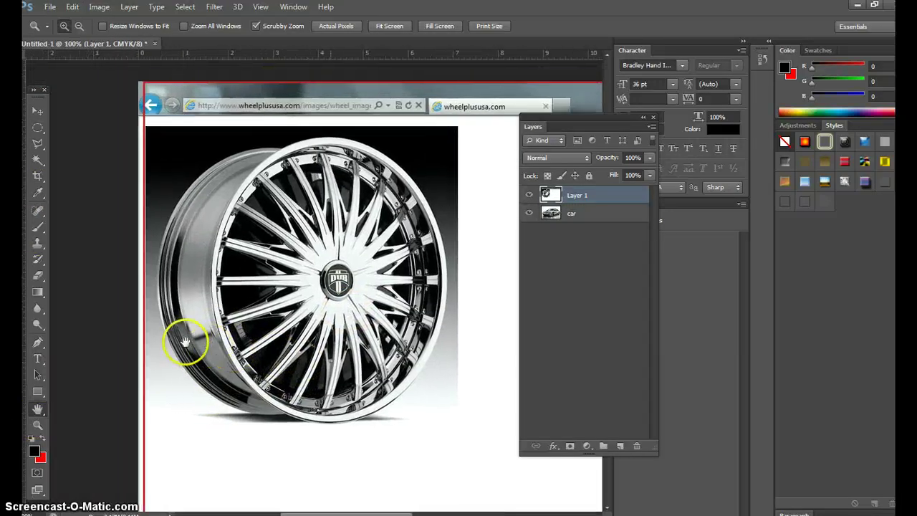
{"action": "key", "text": "h"}
Step: Try a freehand Lasso selection on the wheel, then deselect it
{"action": "left_click", "coordinate": [34, 149]}
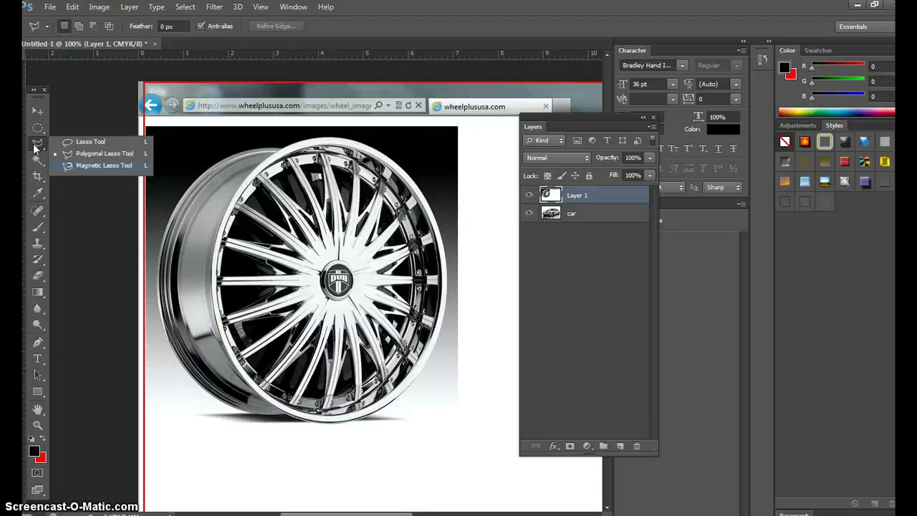
{"action": "left_click", "coordinate": [91, 141]}
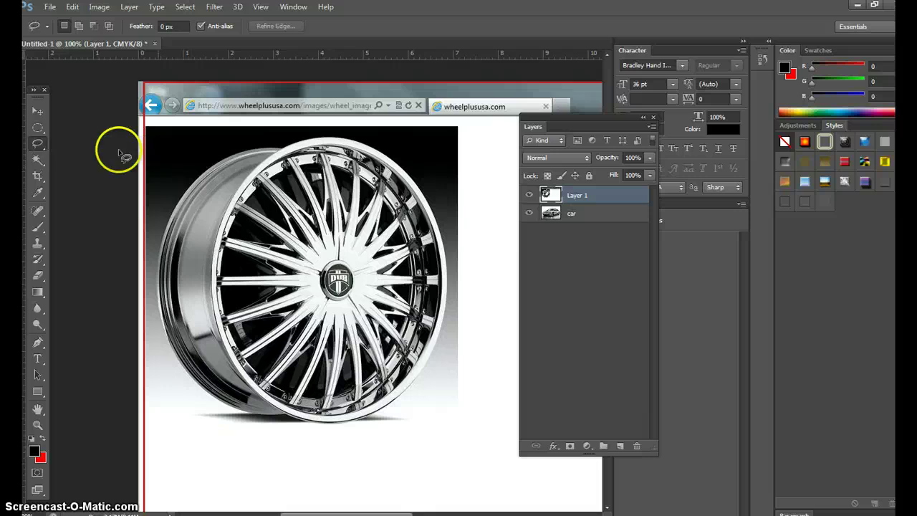
{"action": "left_click", "coordinate": [205, 186]}
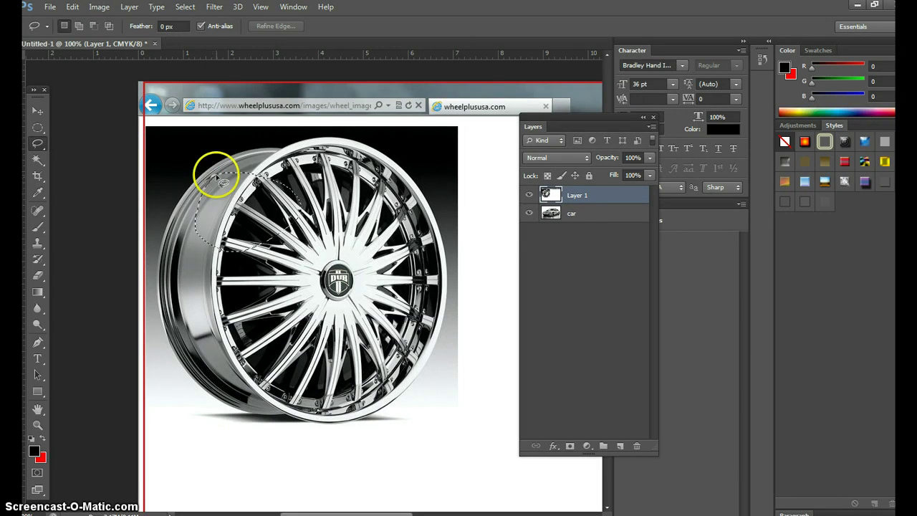
{"action": "right_click", "coordinate": [231, 185]}
{"action": "left_click", "coordinate": [259, 196]}
Step: Start a Polygonal Lasso selection along the wheel's rim, then cancel it
{"action": "left_click", "coordinate": [37, 147]}
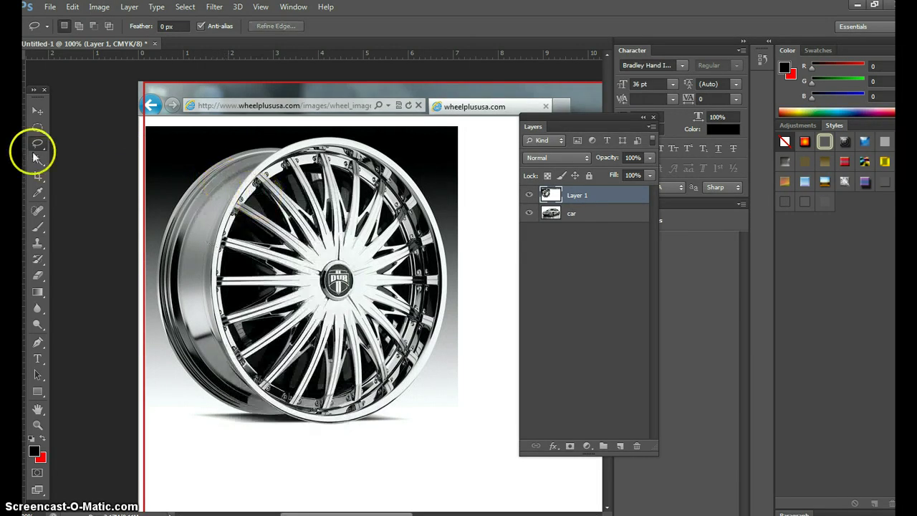
{"action": "left_click", "coordinate": [104, 152]}
{"action": "left_click", "coordinate": [307, 153]}
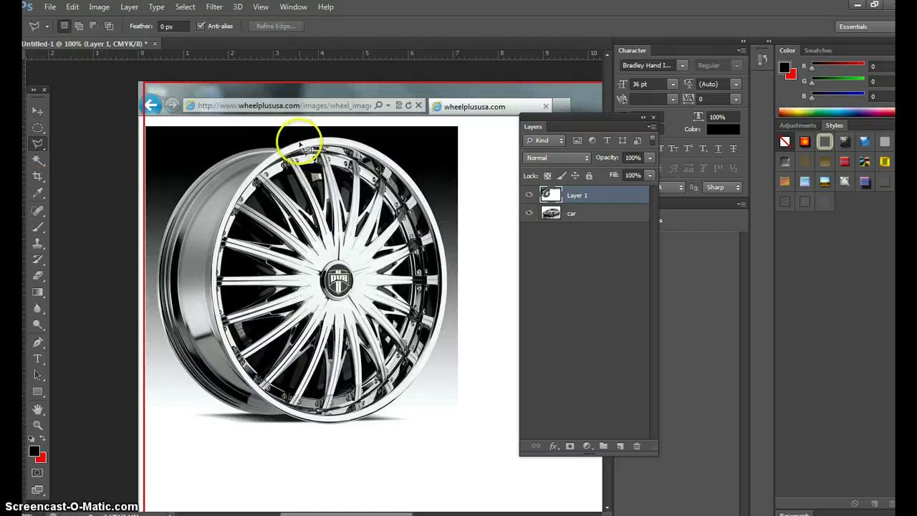
{"action": "left_click", "coordinate": [365, 145]}
{"action": "left_click", "coordinate": [335, 179]}
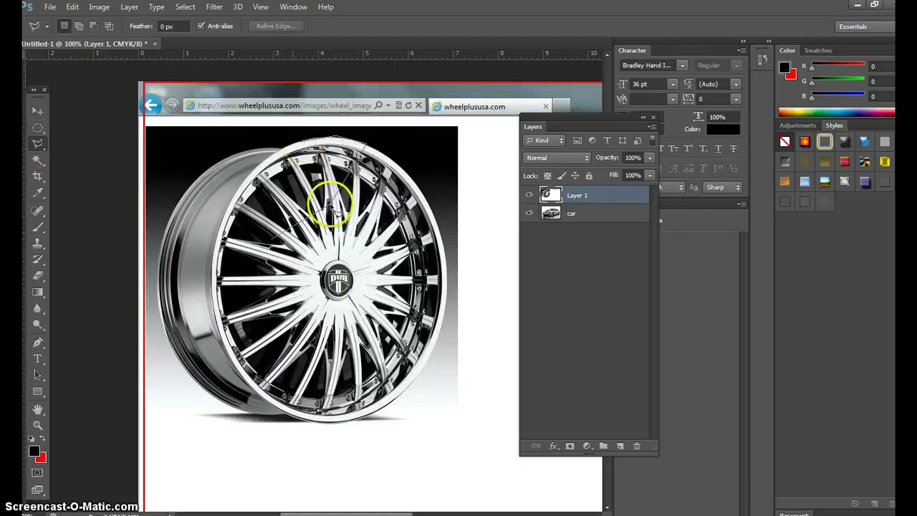
{"action": "right_click", "coordinate": [243, 215]}
{"action": "left_click", "coordinate": [164, 210]}
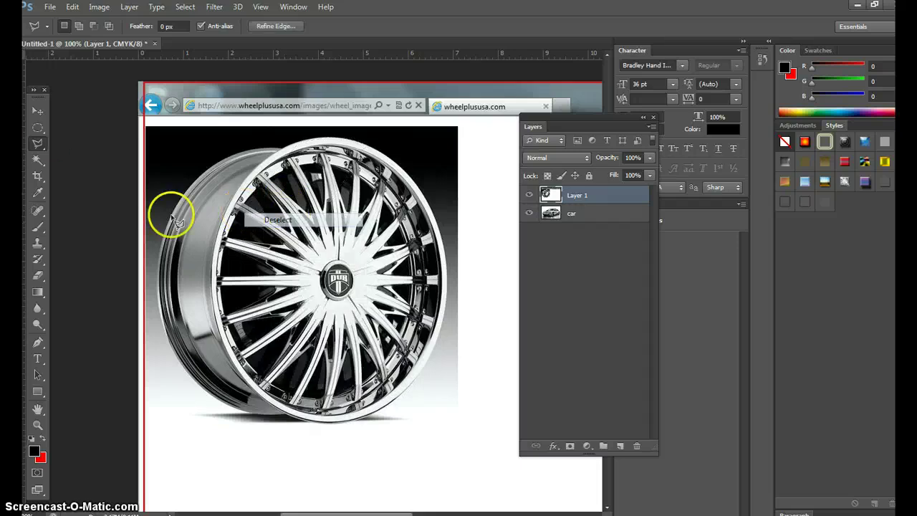
{"action": "left_click", "coordinate": [45, 144]}
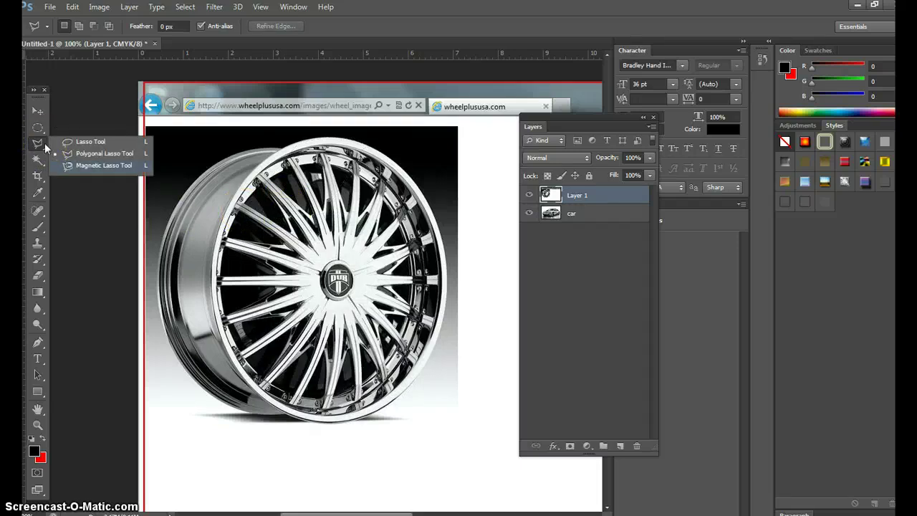
Step: Trace a Magnetic Lasso selection around the spinner's outer rim and close it
{"action": "left_click", "coordinate": [103, 165]}
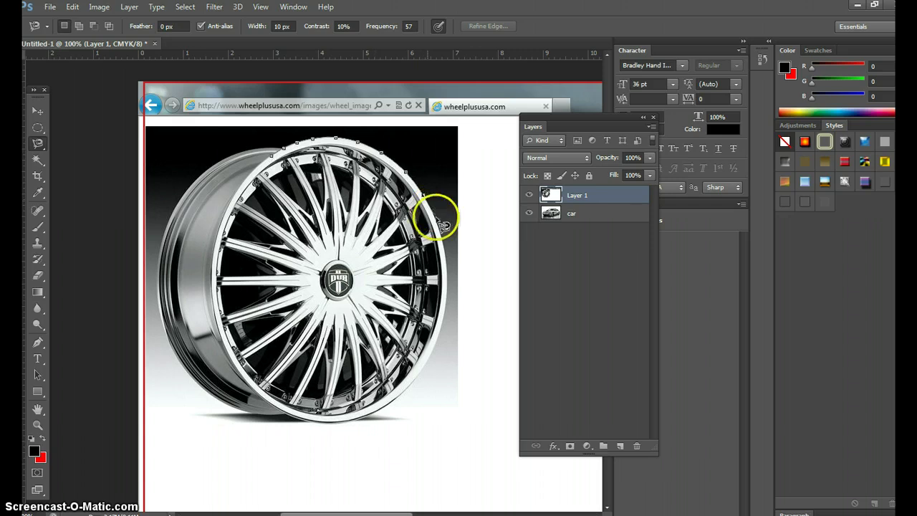
{"action": "mouse_move", "coordinate": [444, 226]}
{"action": "left_mouse_down"}
{"action": "mouse_move", "coordinate": [448, 296]}
{"action": "mouse_move", "coordinate": [431, 370]}
{"action": "mouse_move", "coordinate": [367, 419]}
{"action": "mouse_move", "coordinate": [313, 427]}
{"action": "mouse_move", "coordinate": [270, 411]}
{"action": "mouse_move", "coordinate": [226, 353]}
{"action": "mouse_move", "coordinate": [217, 251]}
{"action": "mouse_move", "coordinate": [238, 196]}
{"action": "mouse_move", "coordinate": [282, 163]}
{"action": "left_mouse_up"}
{"action": "left_click", "coordinate": [282, 164]}
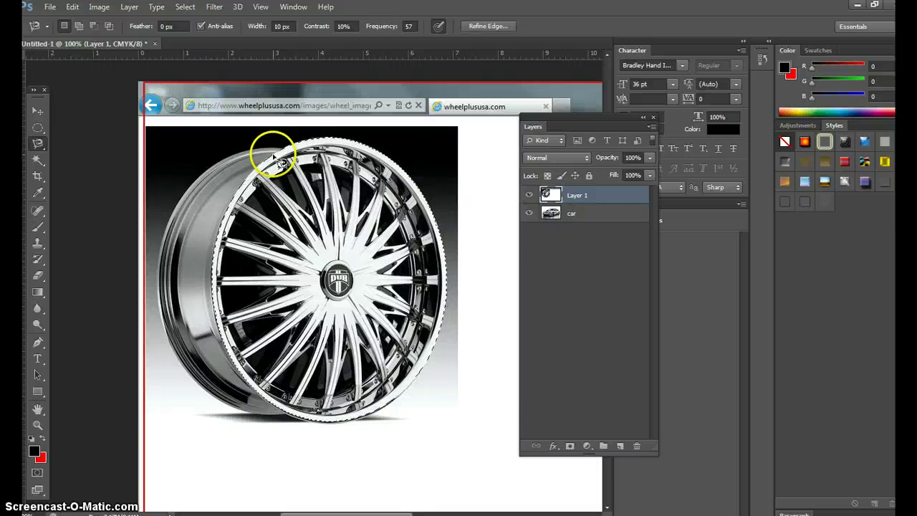
{"action": "left_click", "coordinate": [73, 7]}
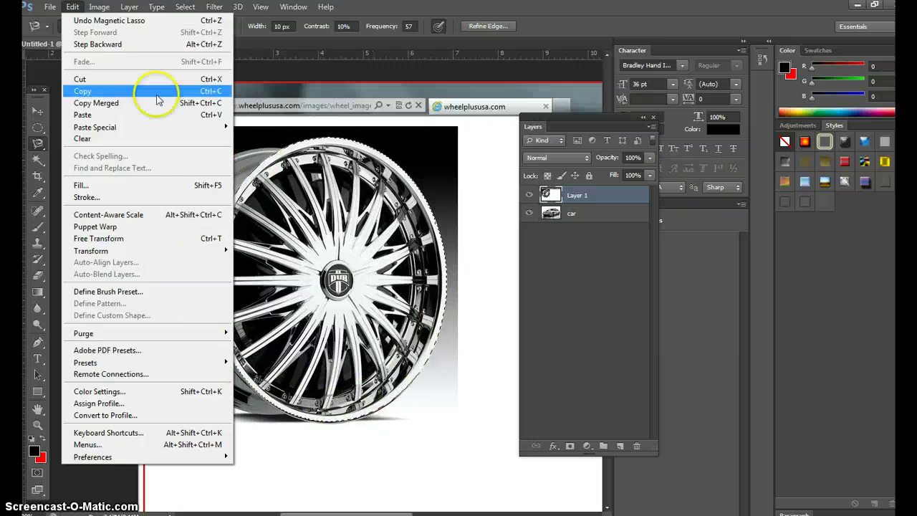
Step: Cut the selected wheel face and delete the wheel screenshot's Layer 1
{"action": "left_click", "coordinate": [81, 79]}
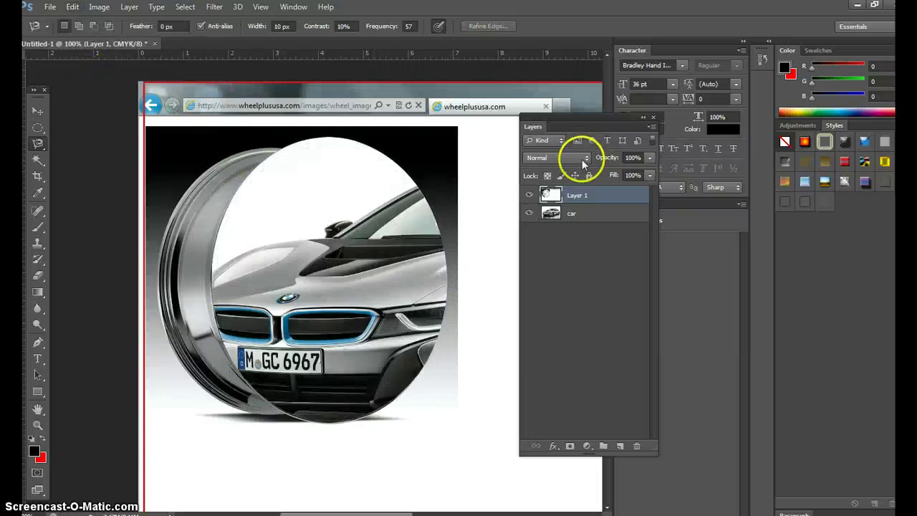
{"action": "left_click", "coordinate": [529, 195]}
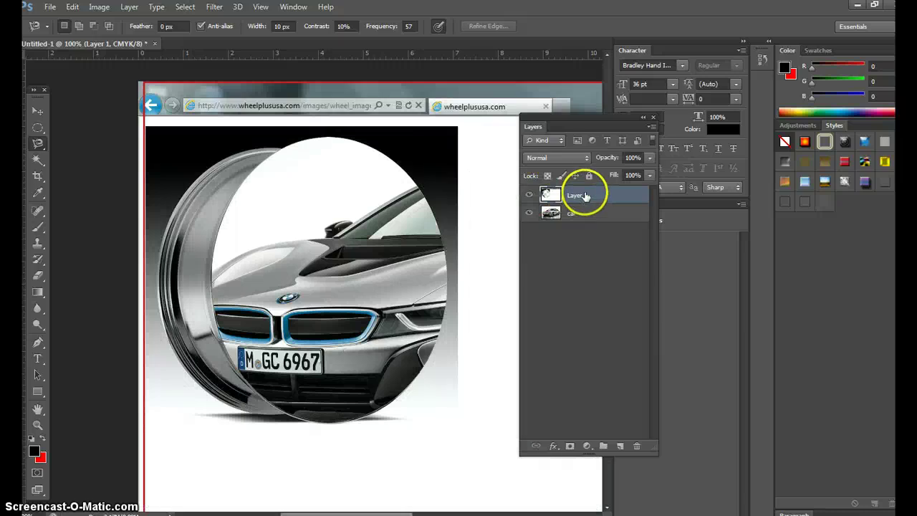
{"action": "left_click_drag", "start_coordinate": [581, 195], "coordinate": [637, 445]}
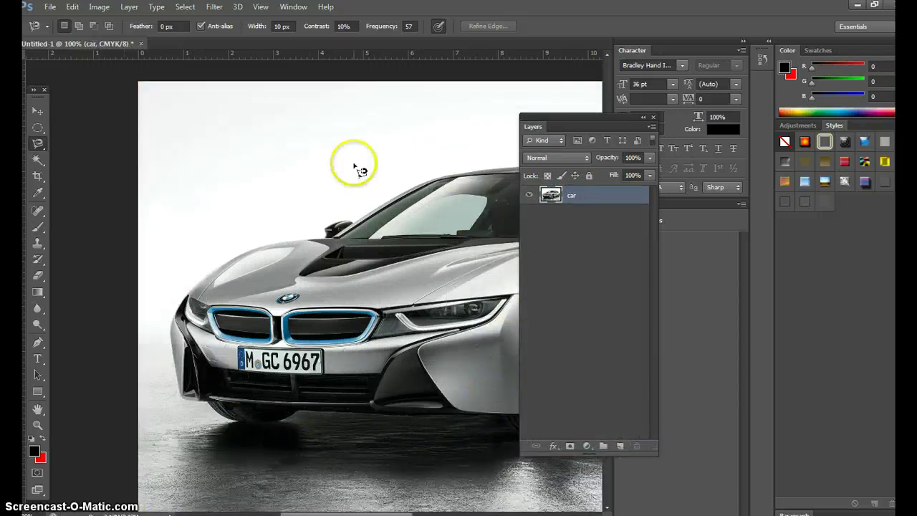
Step: Rearrange the Layers and Character panels so the full layer list shows
{"action": "left_click_drag", "start_coordinate": [540, 123], "coordinate": [706, 112]}
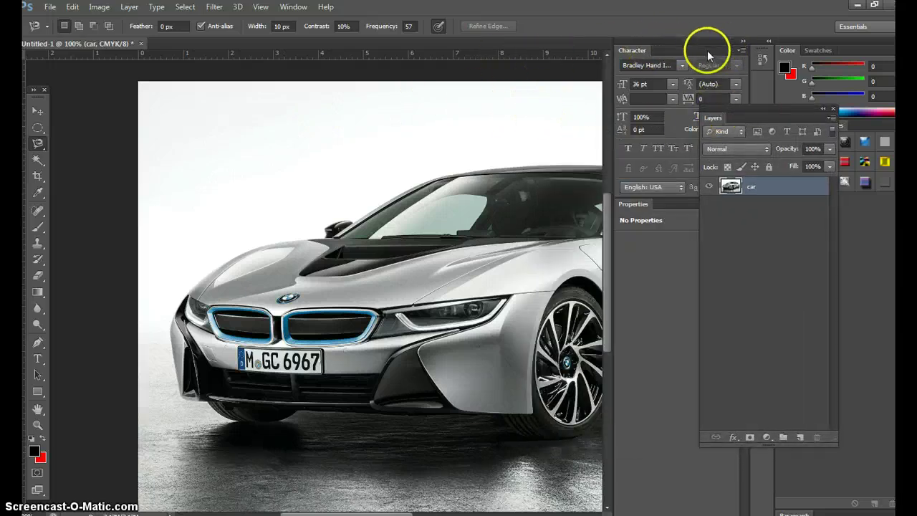
{"action": "left_click_drag", "start_coordinate": [706, 44], "coordinate": [787, 108]}
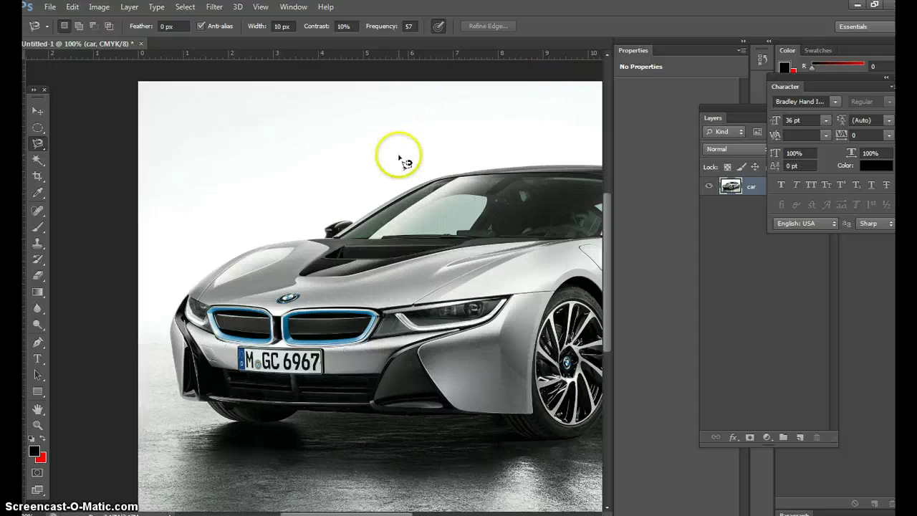
{"action": "scroll", "coordinate": [399, 159], "scroll_direction": "down", "scroll_amount": 2}
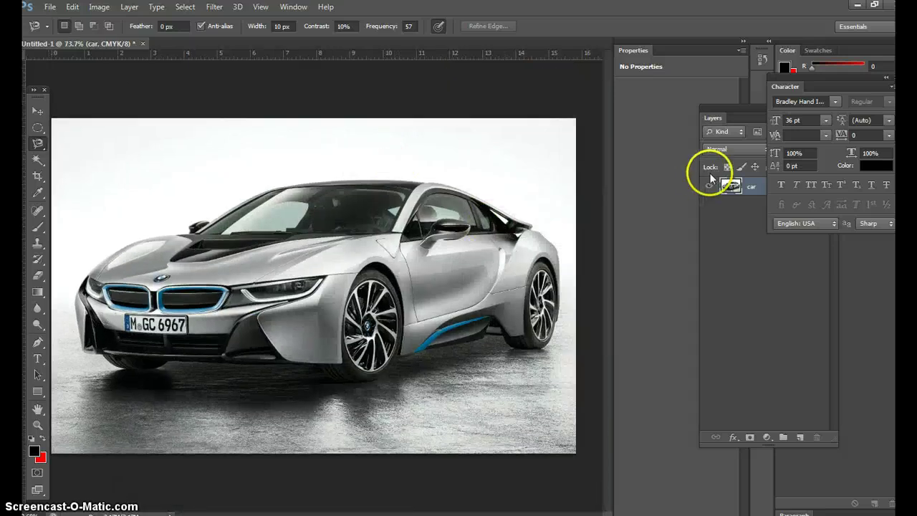
{"action": "left_click_drag", "start_coordinate": [742, 105], "coordinate": [668, 103]}
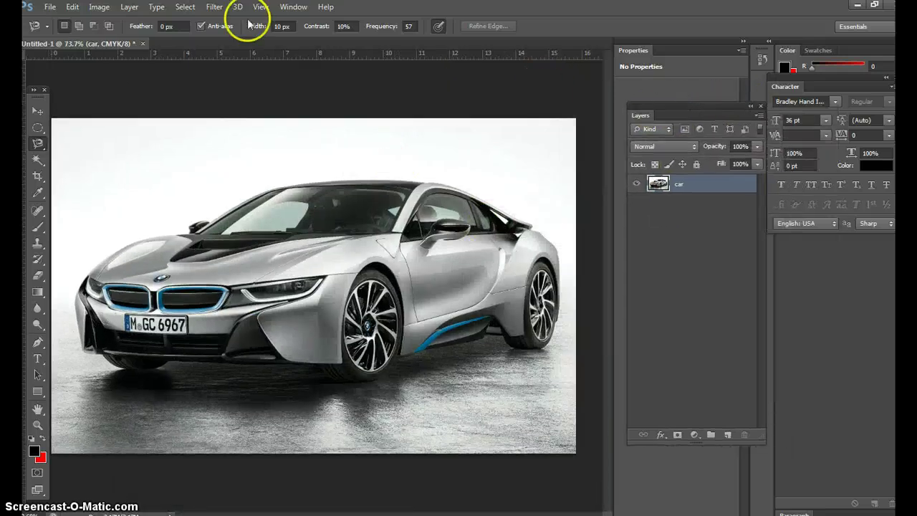
Step: Paste the chrome rim as Layer 1, then scale, move and tilt it about 3° over the front wheel
{"action": "left_click", "coordinate": [72, 7]}
{"action": "left_click", "coordinate": [129, 120]}
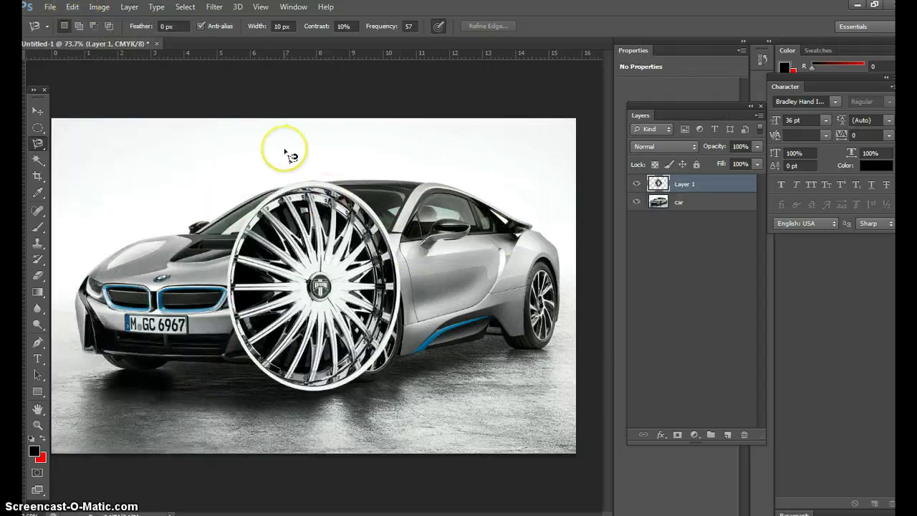
{"action": "key", "text": "ctrl+t"}
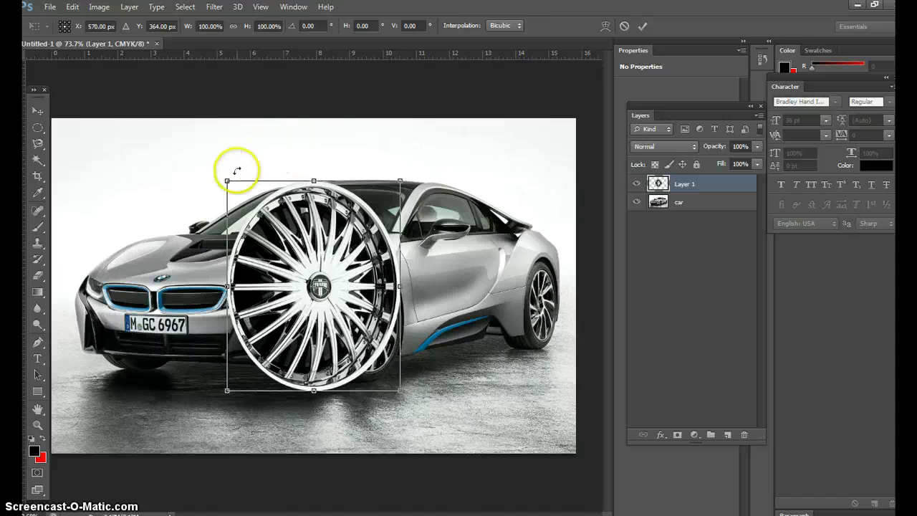
{"action": "left_click_drag", "start_coordinate": [231, 184], "coordinate": [343, 290]}
{"action": "left_click_drag", "start_coordinate": [378, 337], "coordinate": [402, 327]}
{"action": "mouse_move", "coordinate": [372, 279]}
{"action": "left_mouse_down"}
{"action": "mouse_move", "coordinate": [373, 244]}
{"action": "mouse_move", "coordinate": [373, 274]}
{"action": "left_mouse_up"}
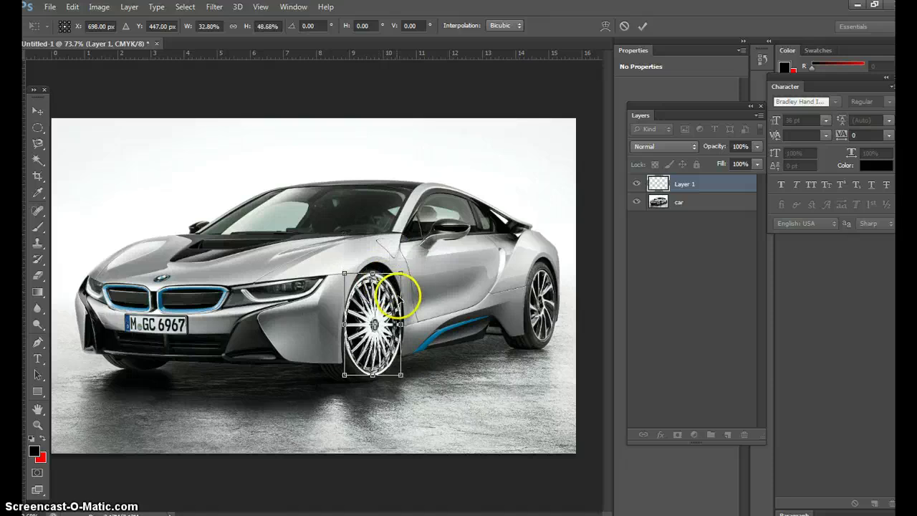
{"action": "left_click_drag", "start_coordinate": [402, 324], "coordinate": [400, 324]}
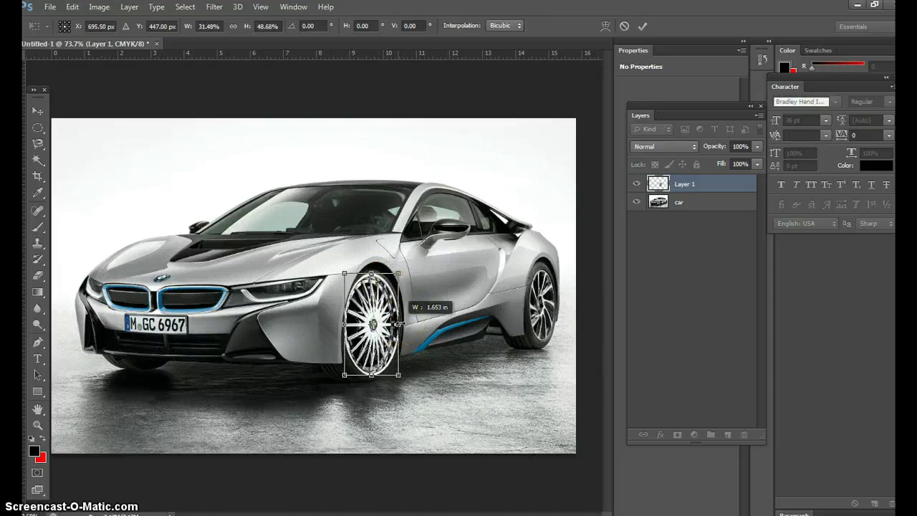
{"action": "left_click_drag", "start_coordinate": [431, 380], "coordinate": [423, 379]}
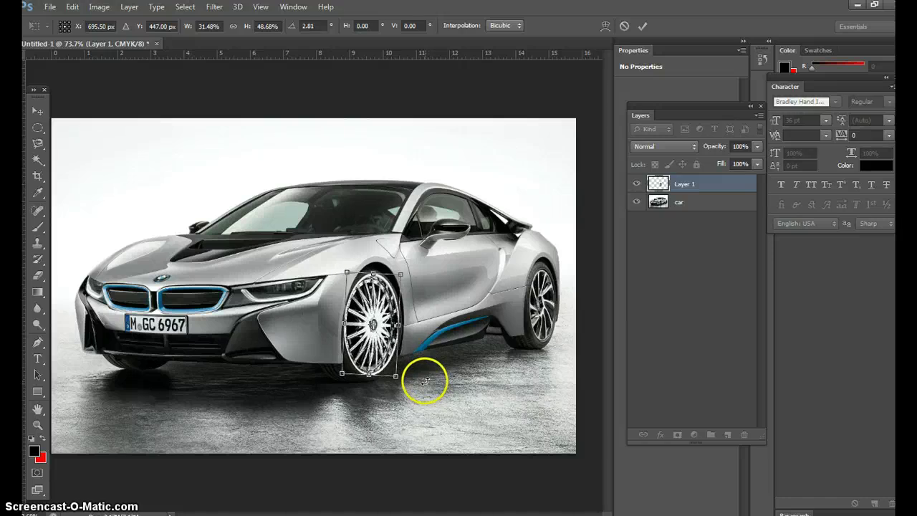
{"action": "left_click", "coordinate": [38, 127]}
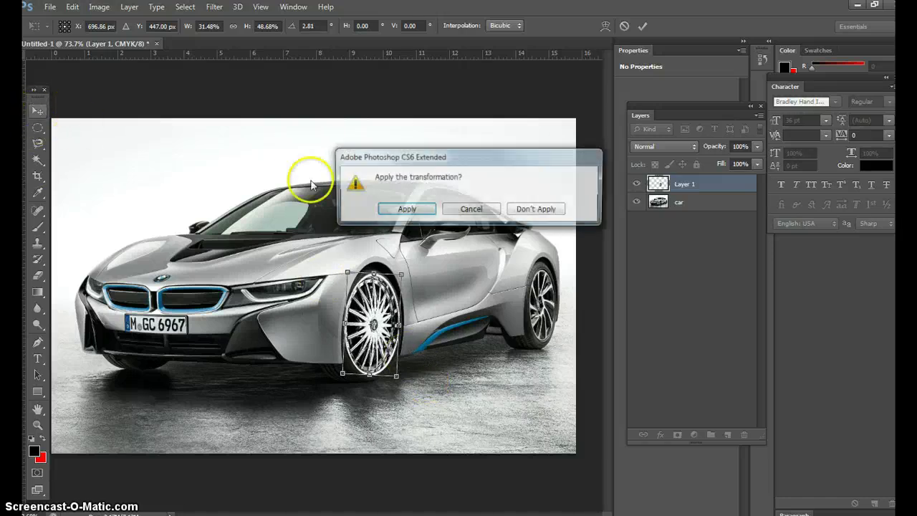
{"action": "left_click", "coordinate": [385, 213]}
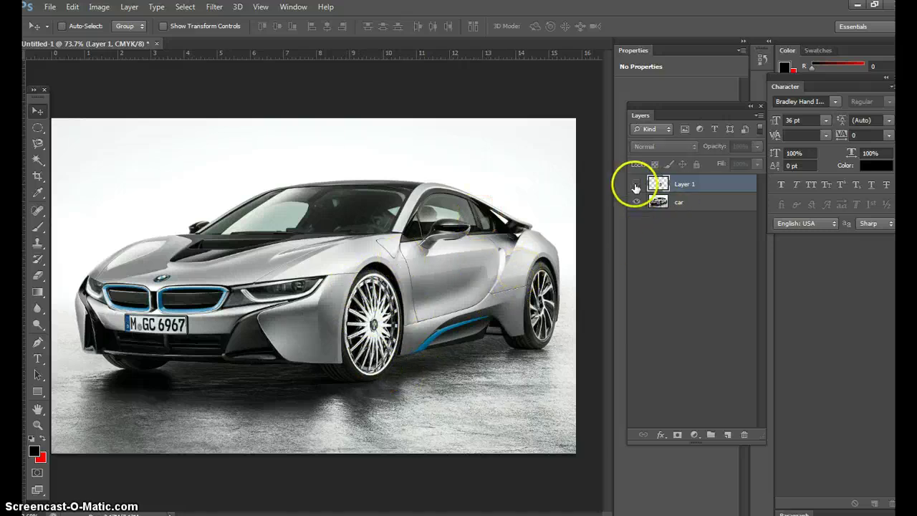
Step: Duplicate the front rim layer and move the copy onto the rear wheel
{"action": "left_click", "coordinate": [636, 183]}
{"action": "left_click", "coordinate": [636, 184]}
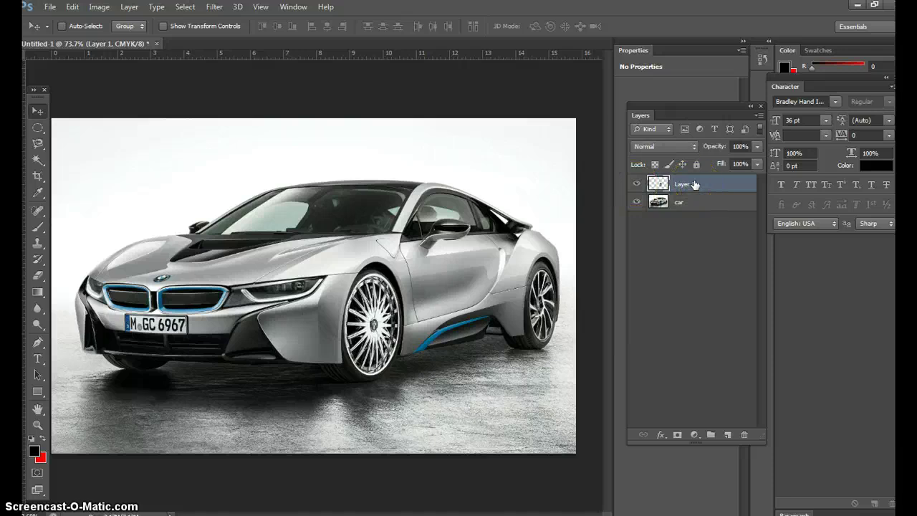
{"action": "left_click_drag", "start_coordinate": [693, 184], "coordinate": [727, 433]}
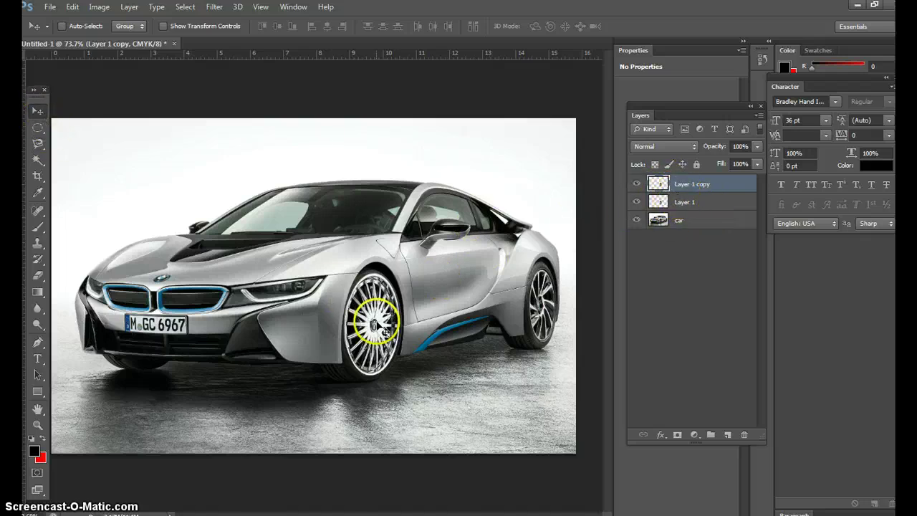
{"action": "left_click_drag", "start_coordinate": [378, 323], "coordinate": [539, 297]}
Step: Scale the rear rim copy to fit the wheel, tilt it about 3.7° clockwise, and apply
{"action": "key", "text": "ctrl+t"}
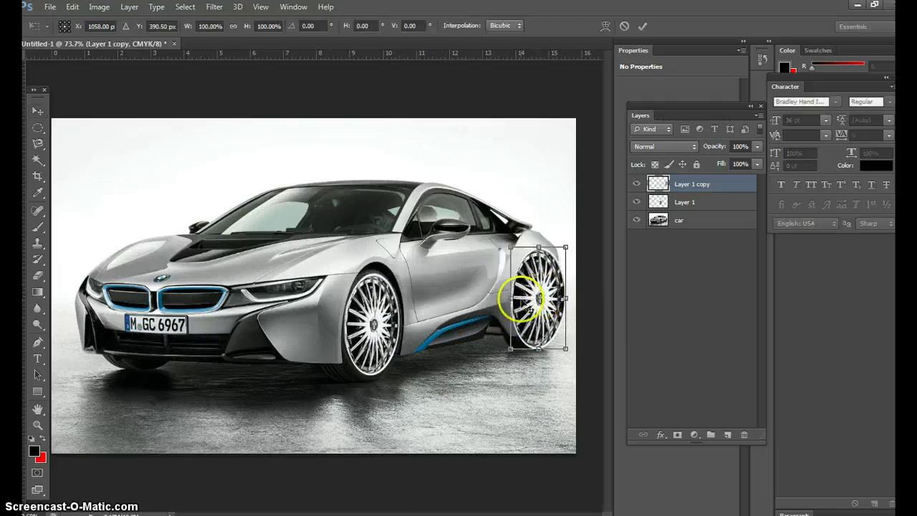
{"action": "mouse_move", "coordinate": [509, 248]}
{"action": "left_mouse_down"}
{"action": "mouse_move", "coordinate": [527, 273]}
{"action": "mouse_move", "coordinate": [515, 251]}
{"action": "left_mouse_up"}
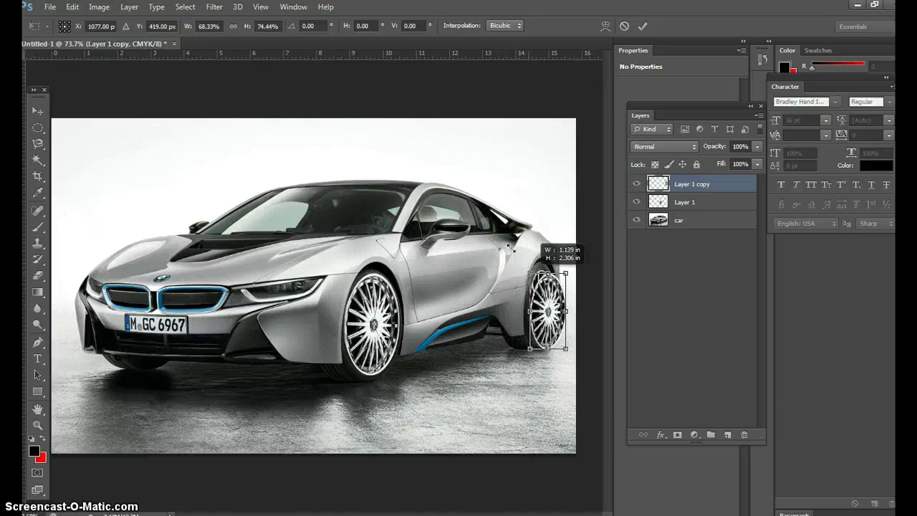
{"action": "mouse_move", "coordinate": [553, 287]}
{"action": "left_mouse_down"}
{"action": "mouse_move", "coordinate": [545, 294]}
{"action": "mouse_move", "coordinate": [552, 301]}
{"action": "mouse_move", "coordinate": [544, 286]}
{"action": "mouse_move", "coordinate": [557, 288]}
{"action": "left_mouse_up"}
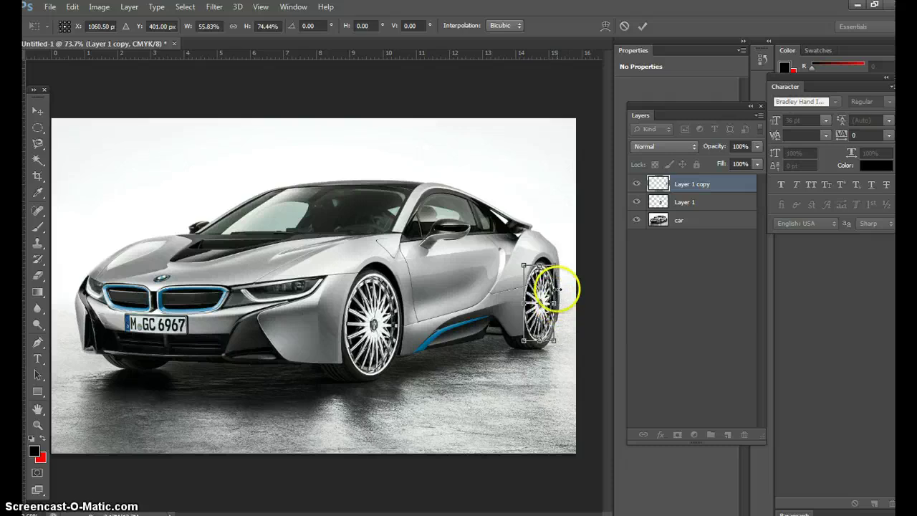
{"action": "key", "text": "Right"}
{"action": "key", "text": "Right"}
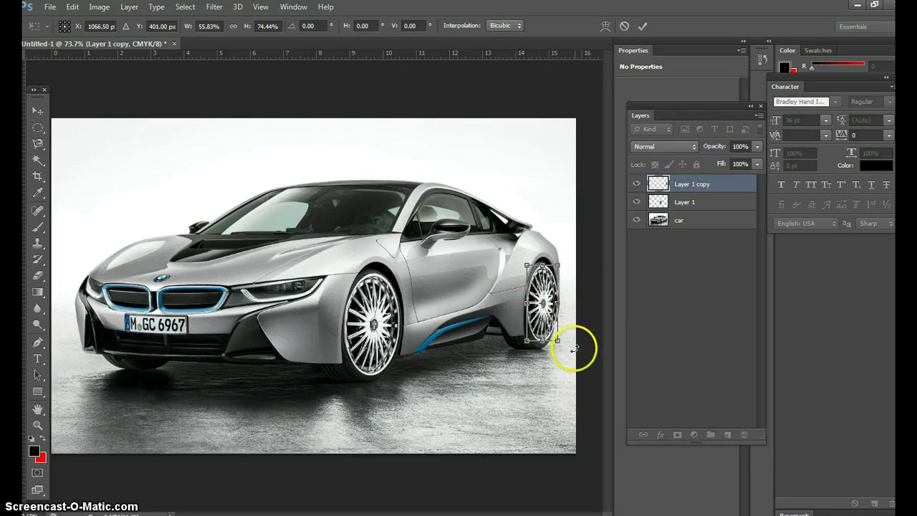
{"action": "left_click_drag", "start_coordinate": [572, 349], "coordinate": [572, 351]}
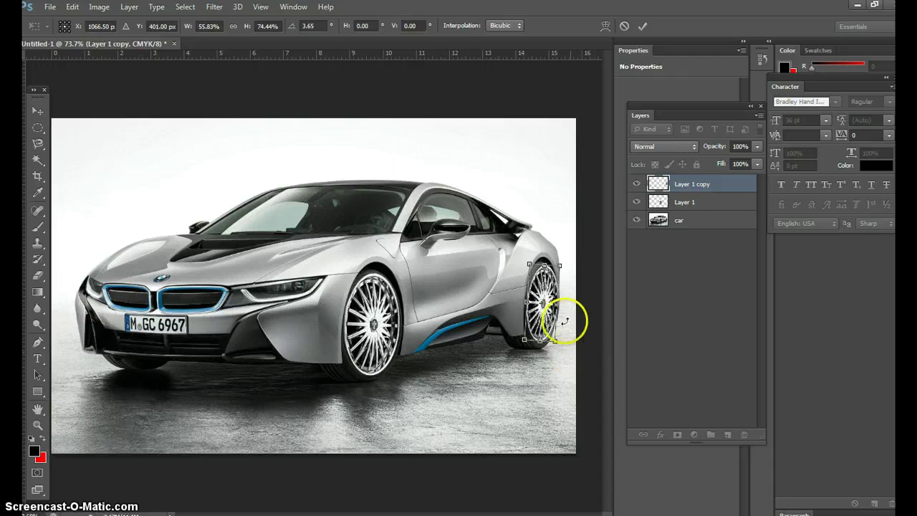
{"action": "left_click_drag", "start_coordinate": [564, 260], "coordinate": [561, 265]}
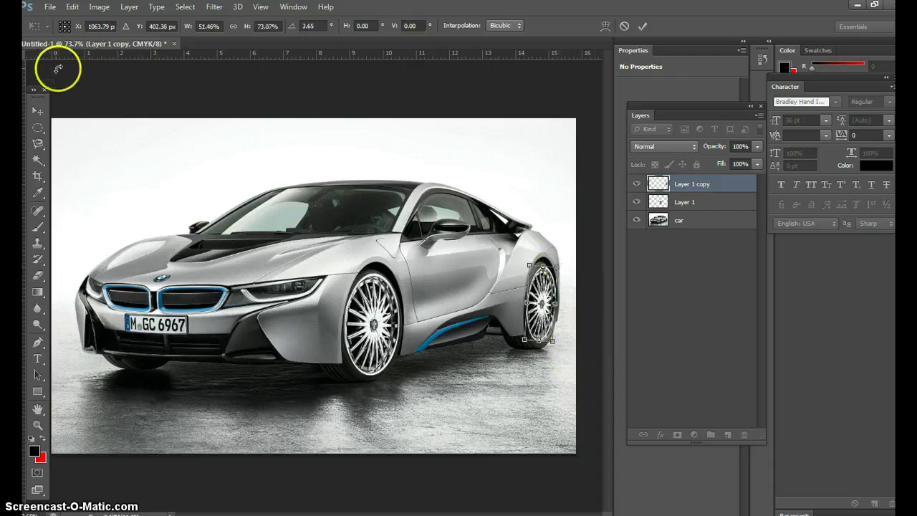
{"action": "left_click", "coordinate": [40, 111]}
{"action": "left_click", "coordinate": [408, 210]}
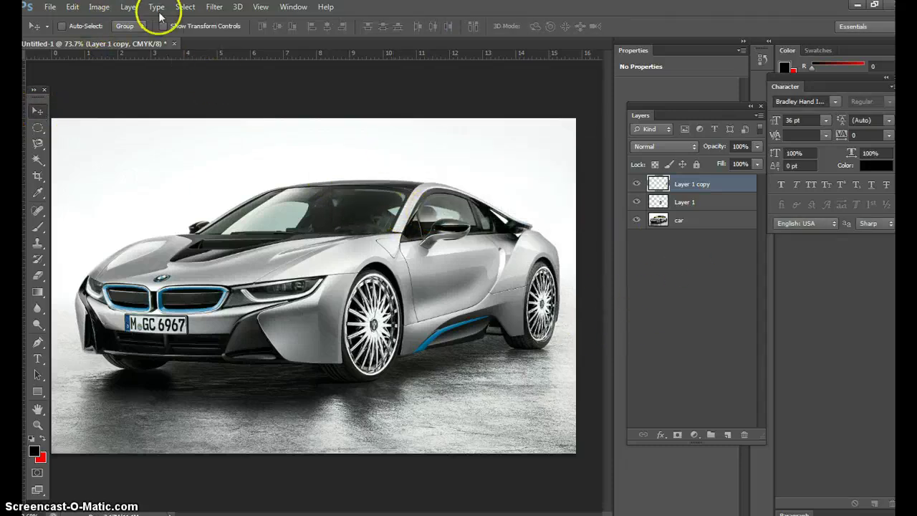
Step: Fine-tune the rear rim's tilt with two small rotations, about 1.7° and 2.6° back, applying each
{"action": "key", "text": "ctrl+t"}
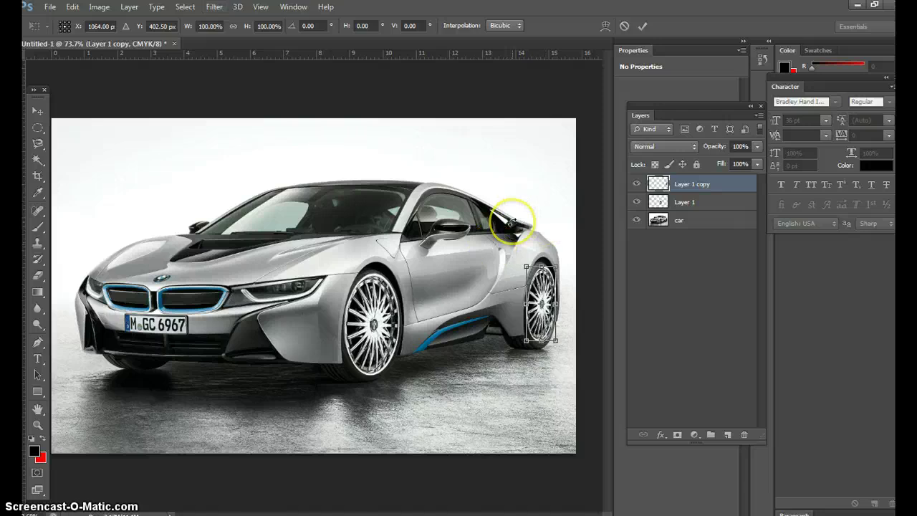
{"action": "left_click_drag", "start_coordinate": [511, 222], "coordinate": [508, 222]}
{"action": "left_click", "coordinate": [37, 111]}
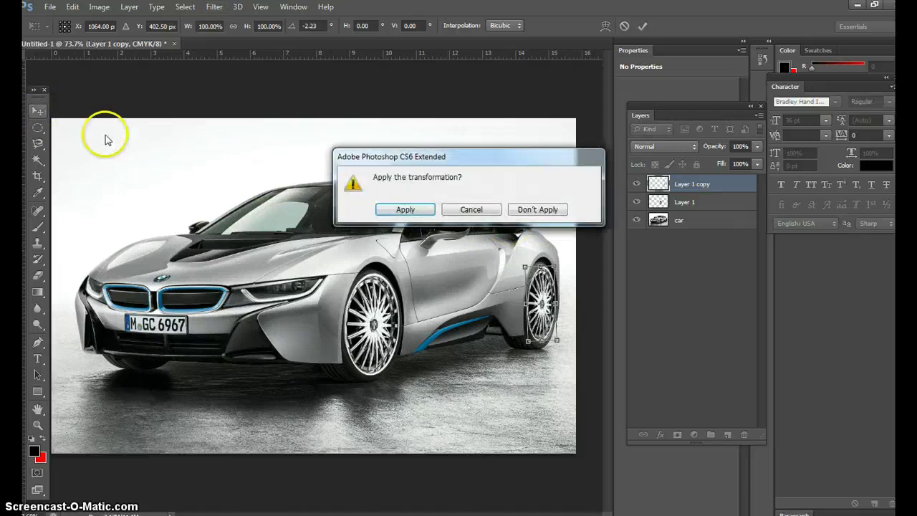
{"action": "left_click", "coordinate": [407, 210]}
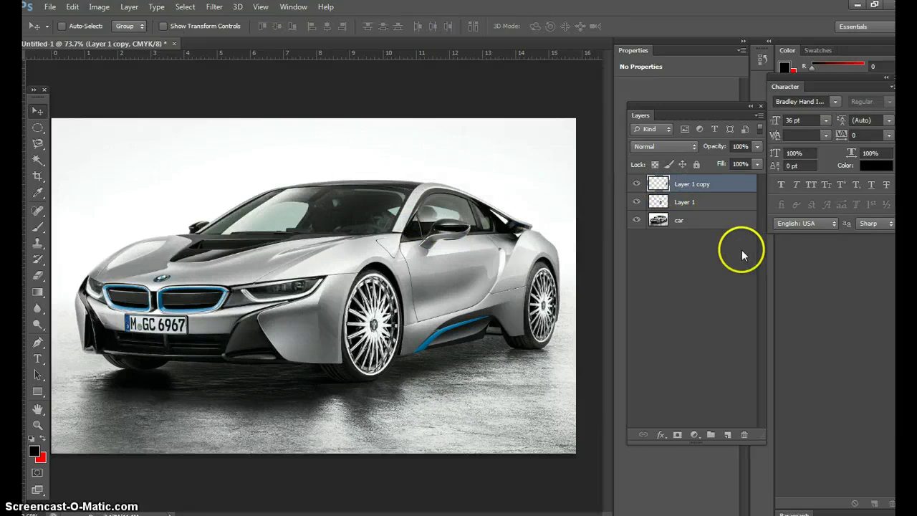
{"action": "left_click", "coordinate": [72, 7]}
{"action": "left_click", "coordinate": [118, 237]}
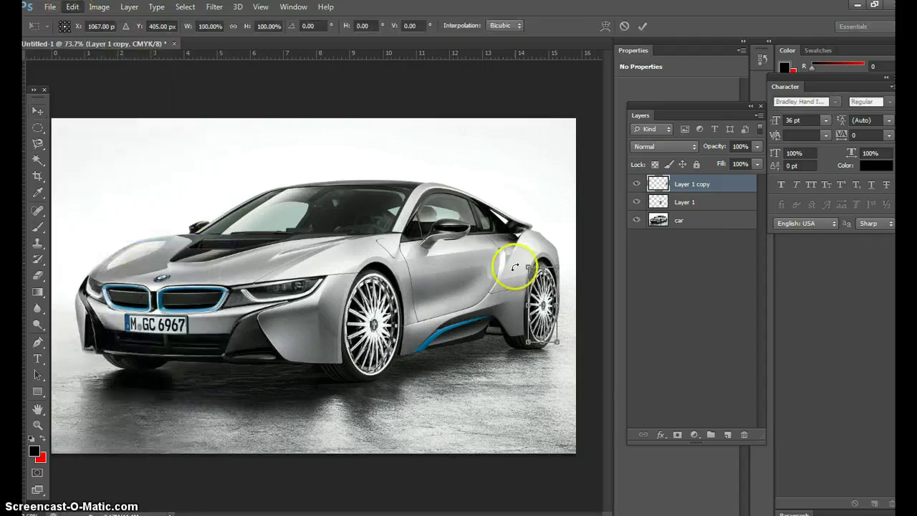
{"action": "left_click_drag", "start_coordinate": [510, 252], "coordinate": [516, 250]}
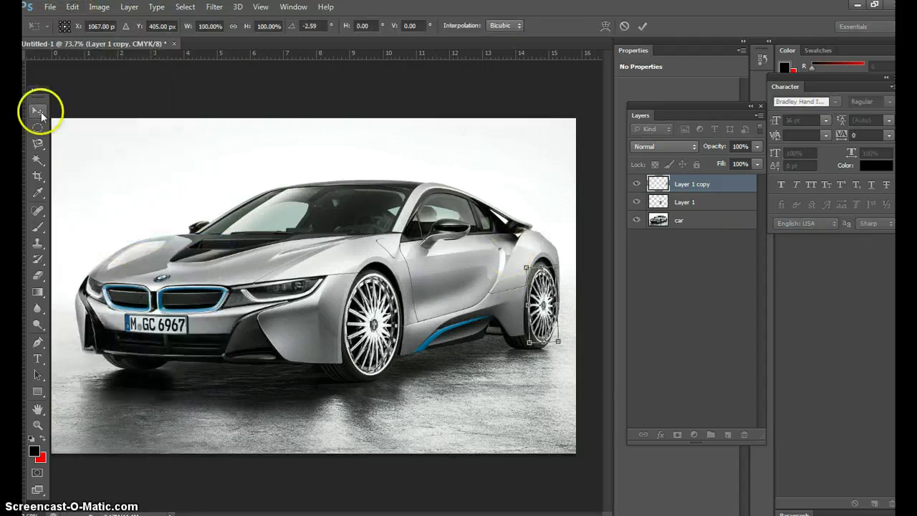
{"action": "left_click", "coordinate": [37, 111]}
{"action": "left_click", "coordinate": [406, 209]}
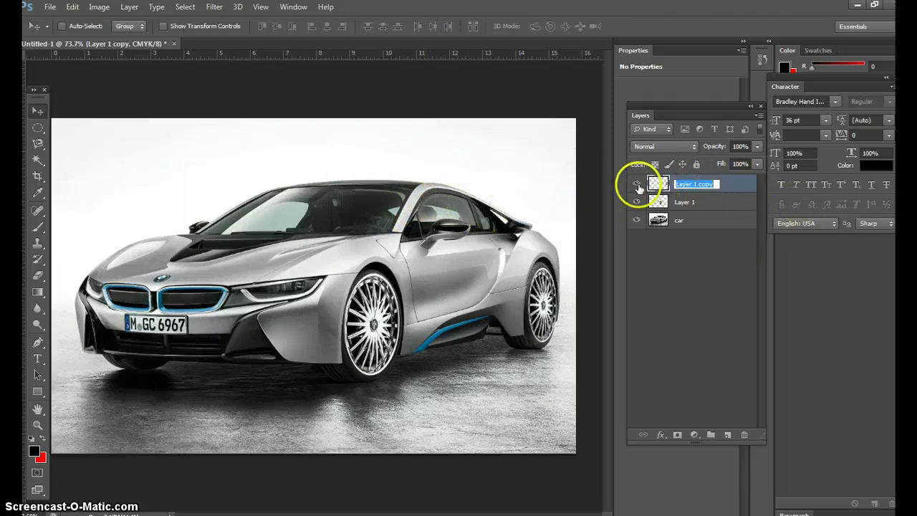
Step: Rename the rim layers to 'back rim' and 'front rim'
{"action": "left_click", "coordinate": [686, 201]}
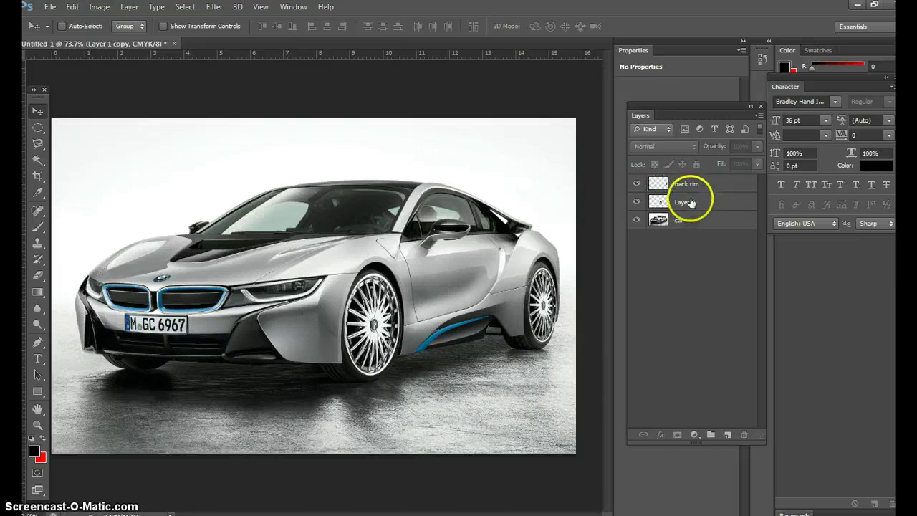
{"action": "double_click", "coordinate": [686, 202]}
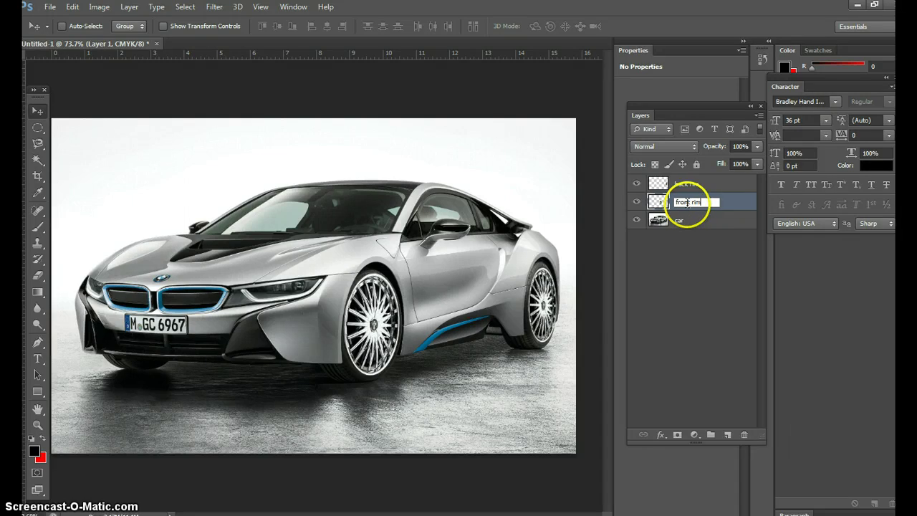
{"action": "left_click", "coordinate": [677, 271]}
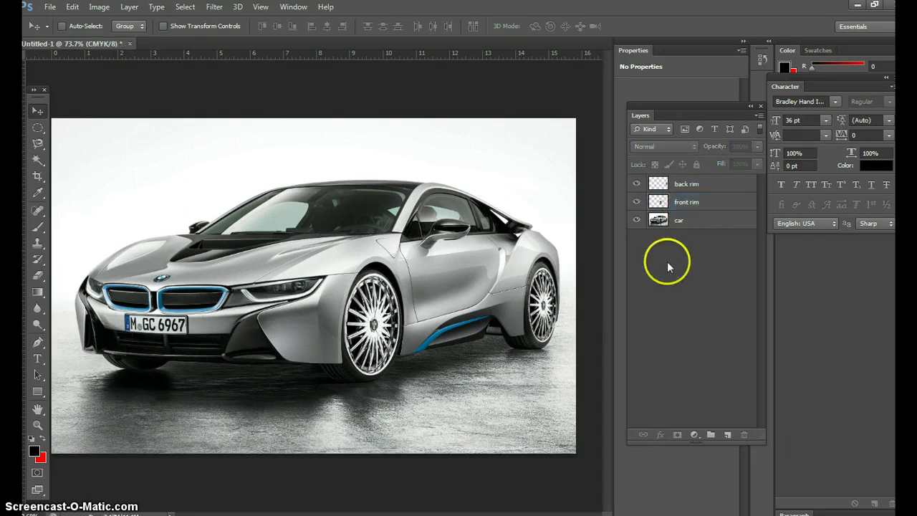
Step: Hide and re-show the rim layers to compare them with the original wheels
{"action": "left_click", "coordinate": [637, 186]}
{"action": "left_click", "coordinate": [636, 203]}
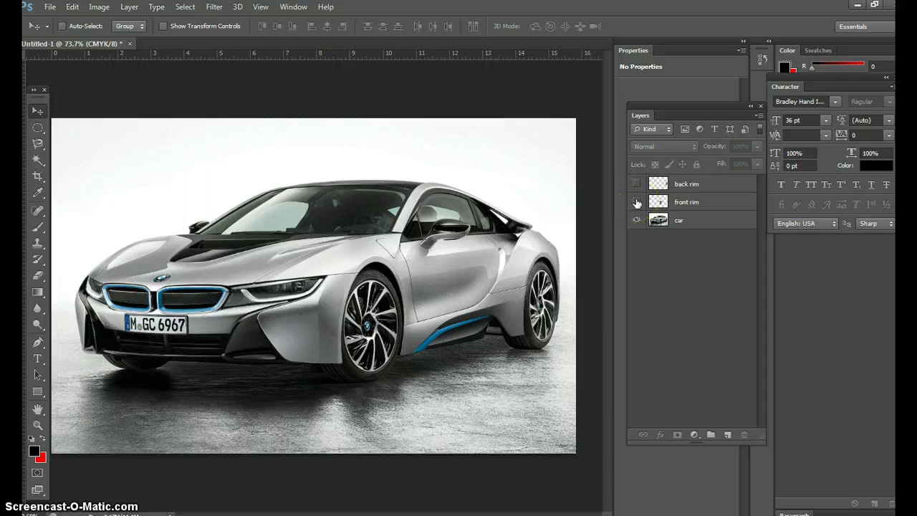
{"action": "left_click", "coordinate": [635, 185]}
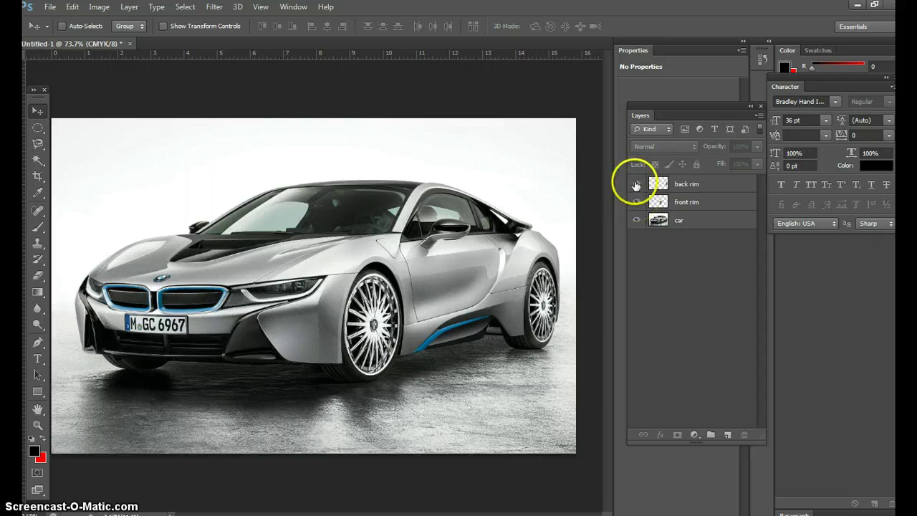